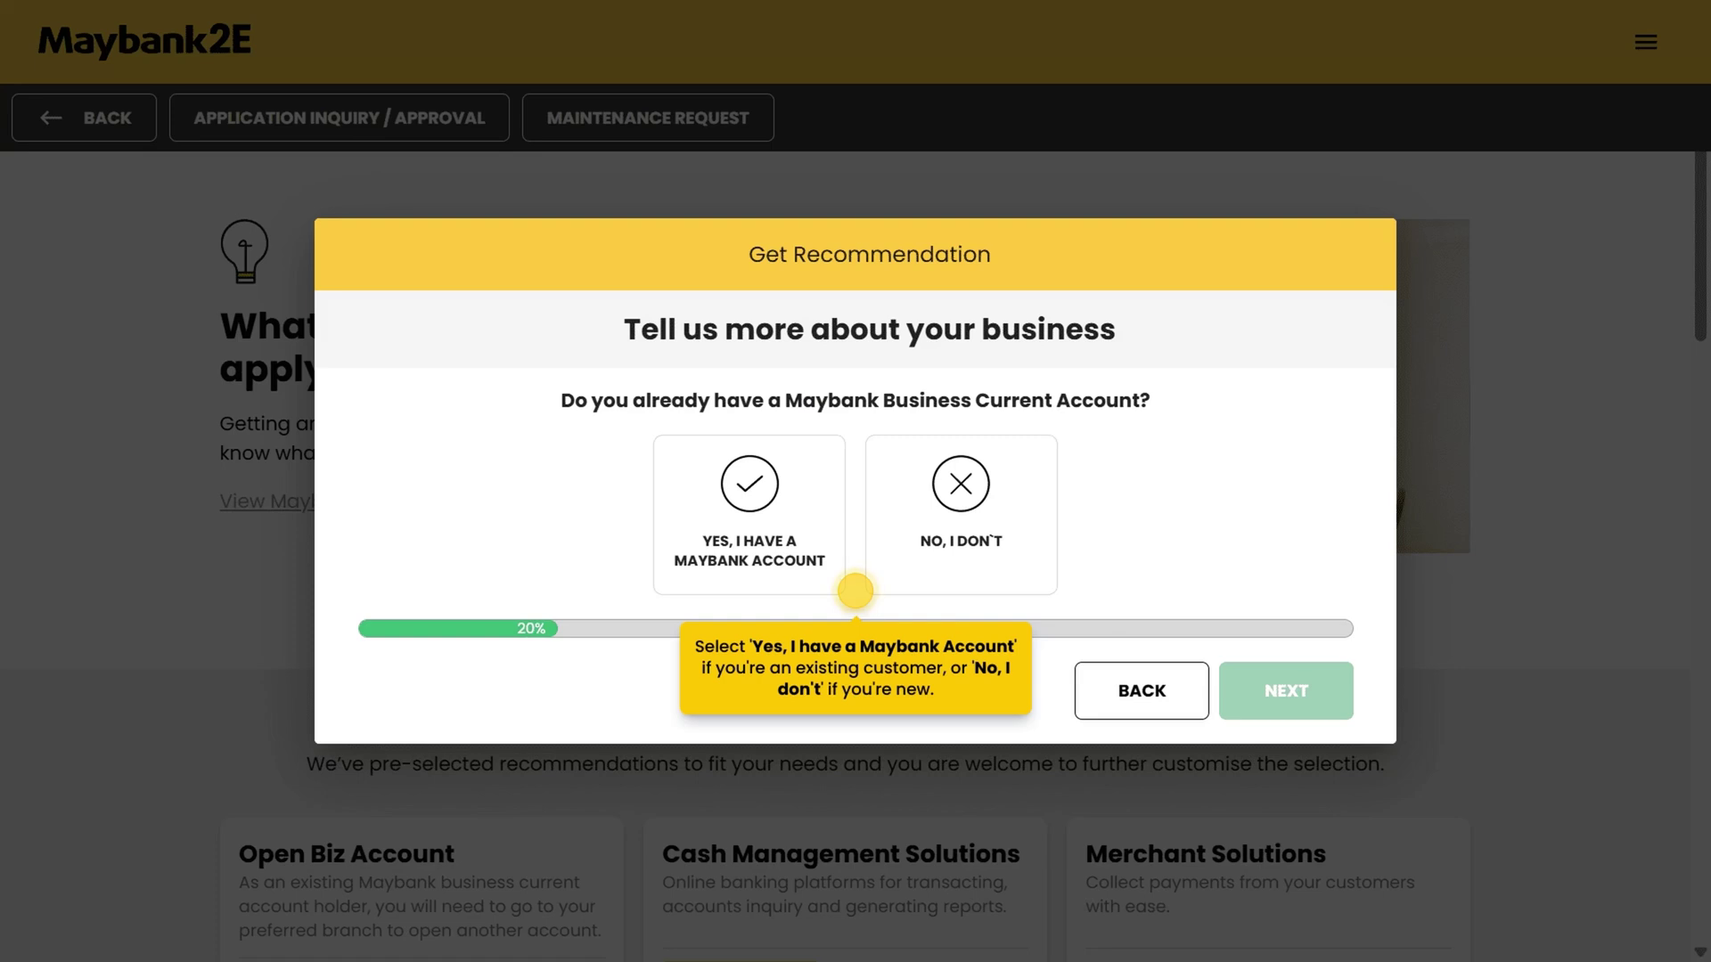
# - Answer that the business already holds a Maybank account and is an SDN BHD
pyautogui.click(843, 584)
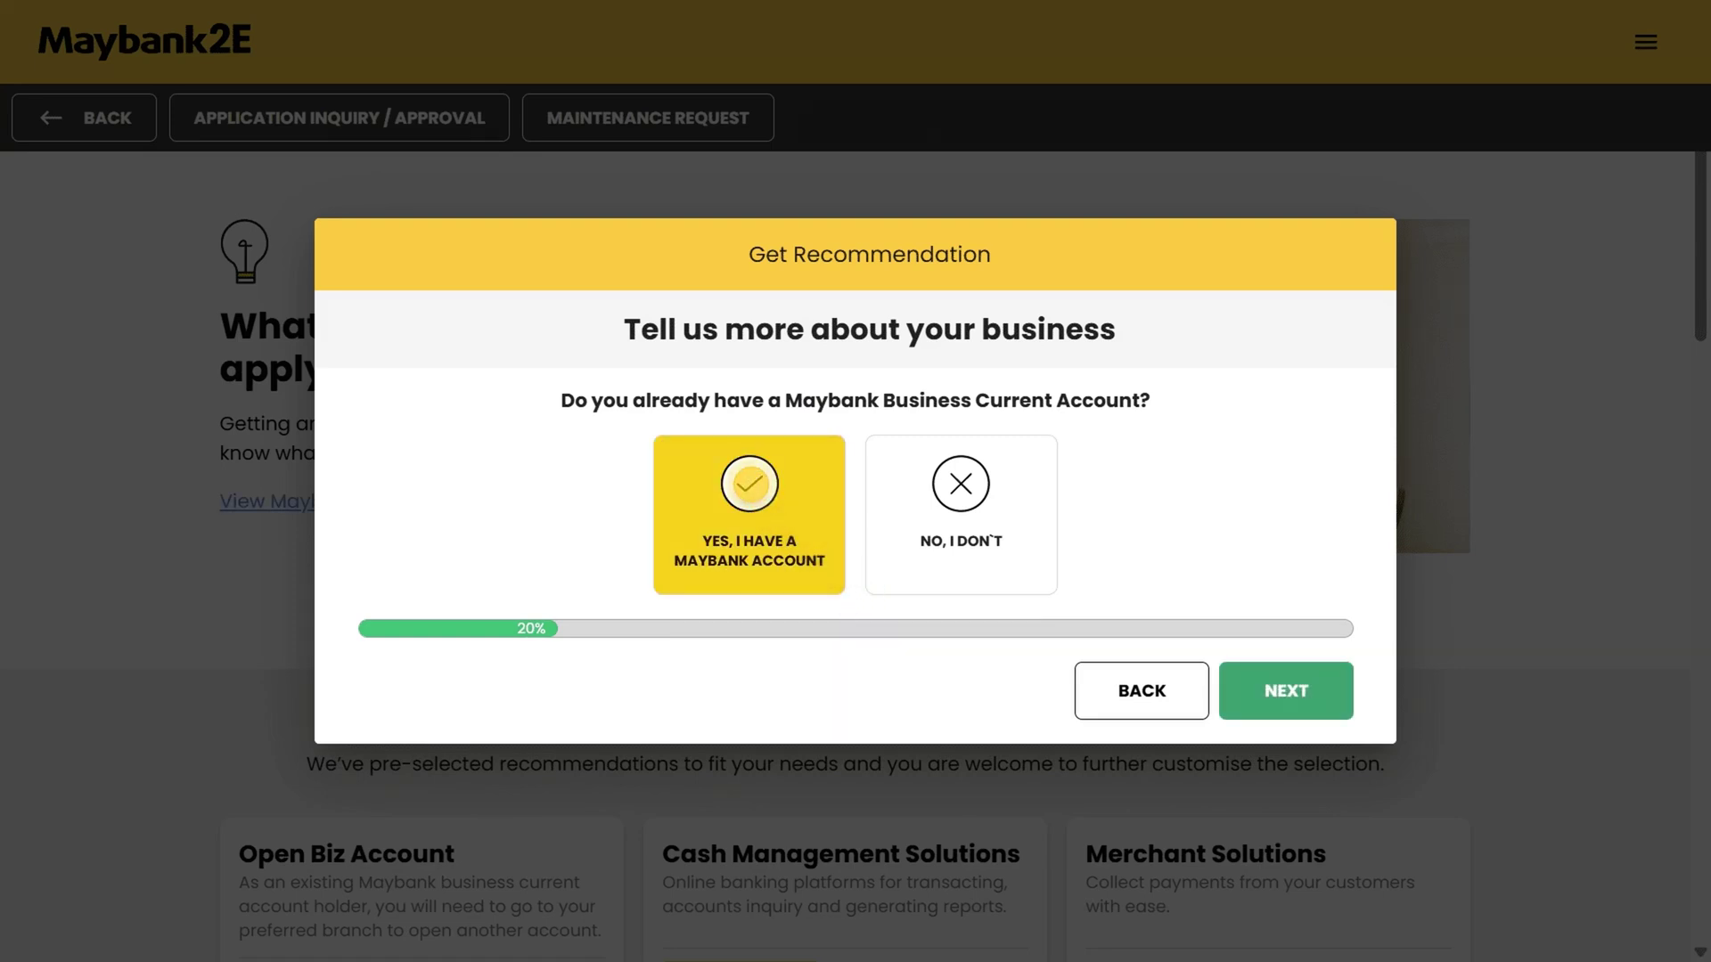
pyautogui.click(1287, 694)
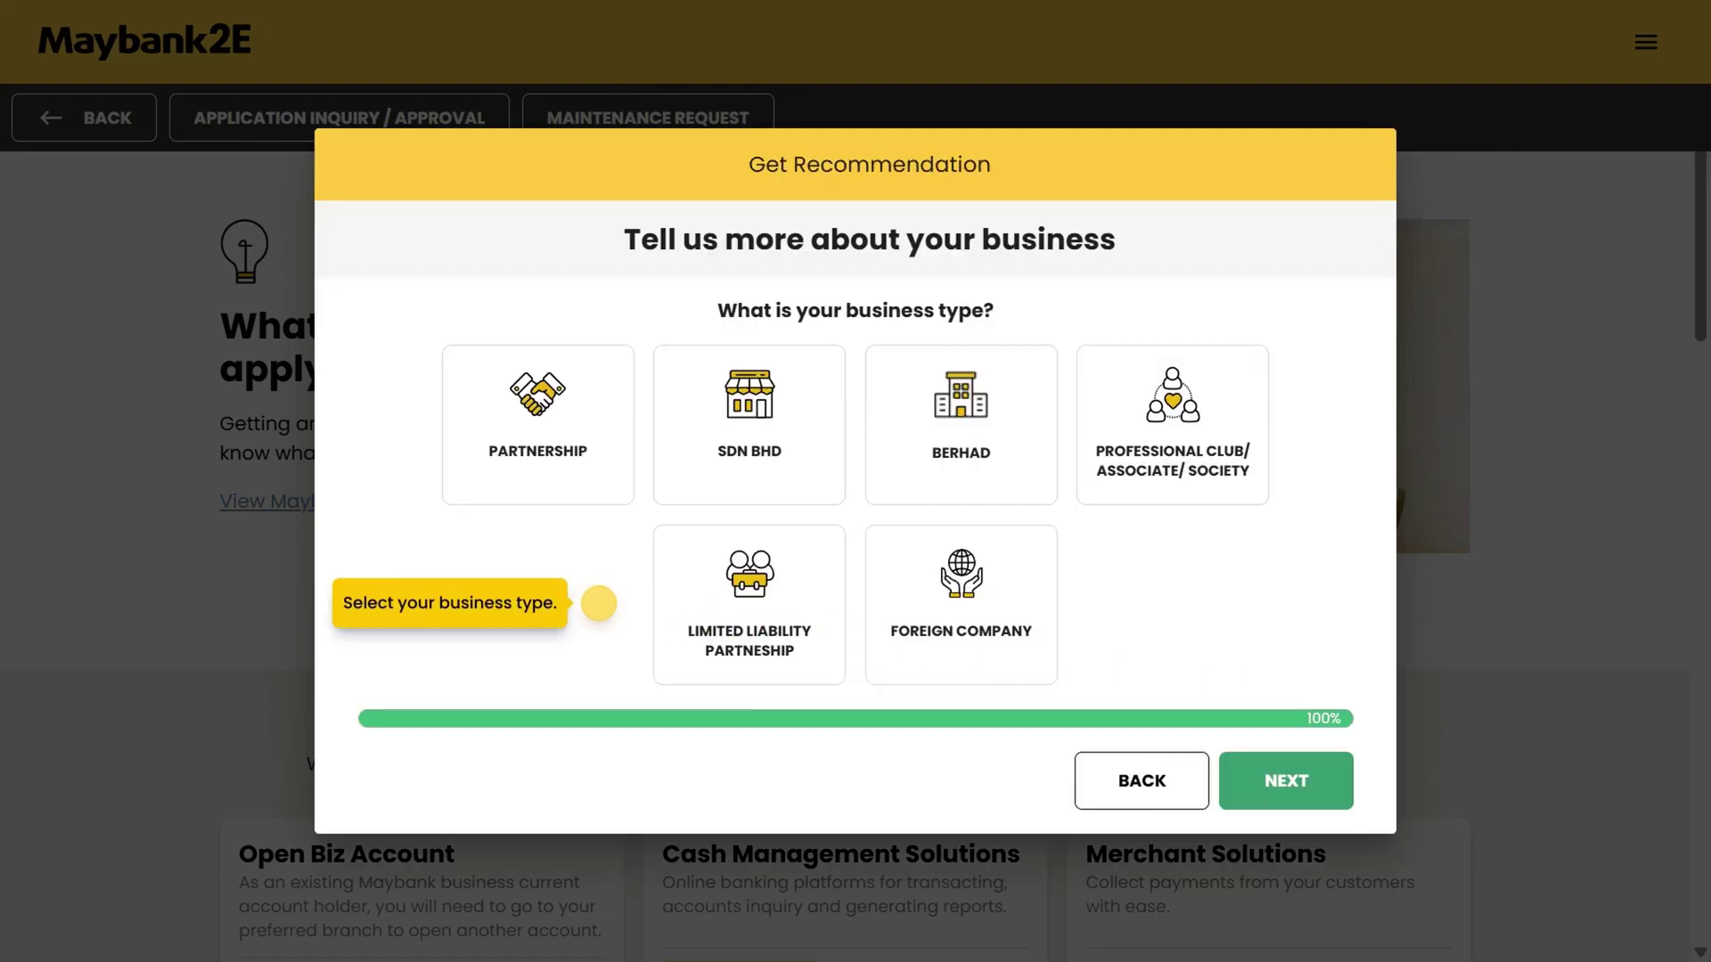
pyautogui.click(748, 419)
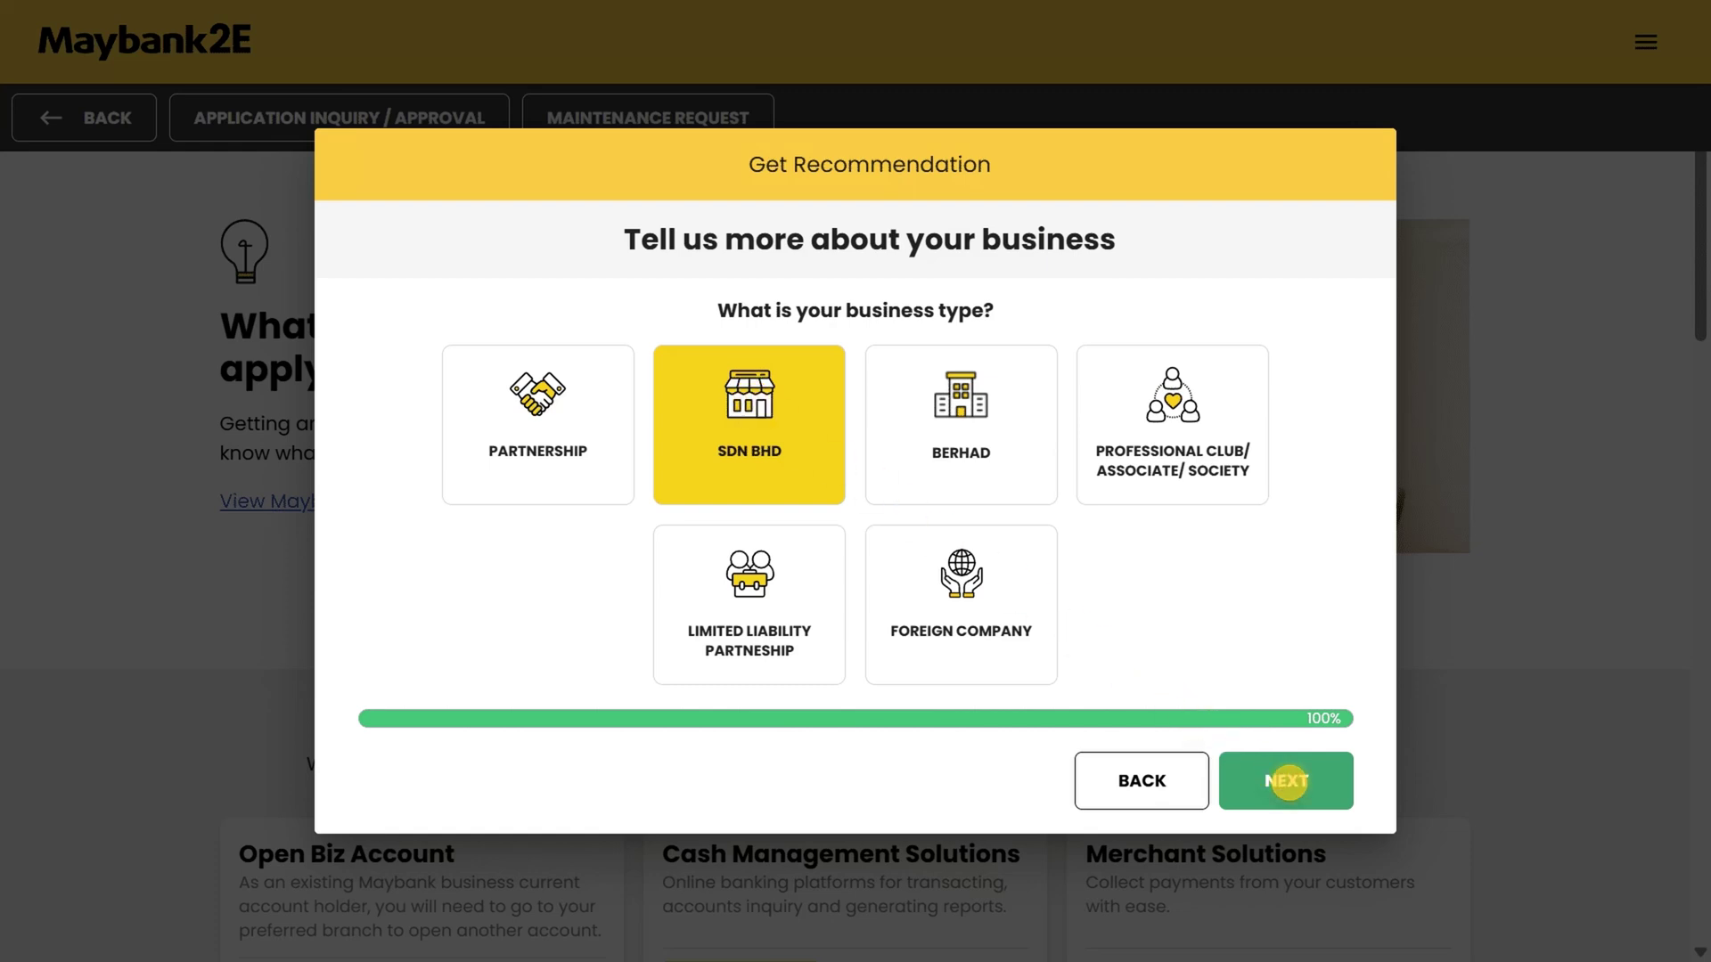
pyautogui.click(1286, 782)
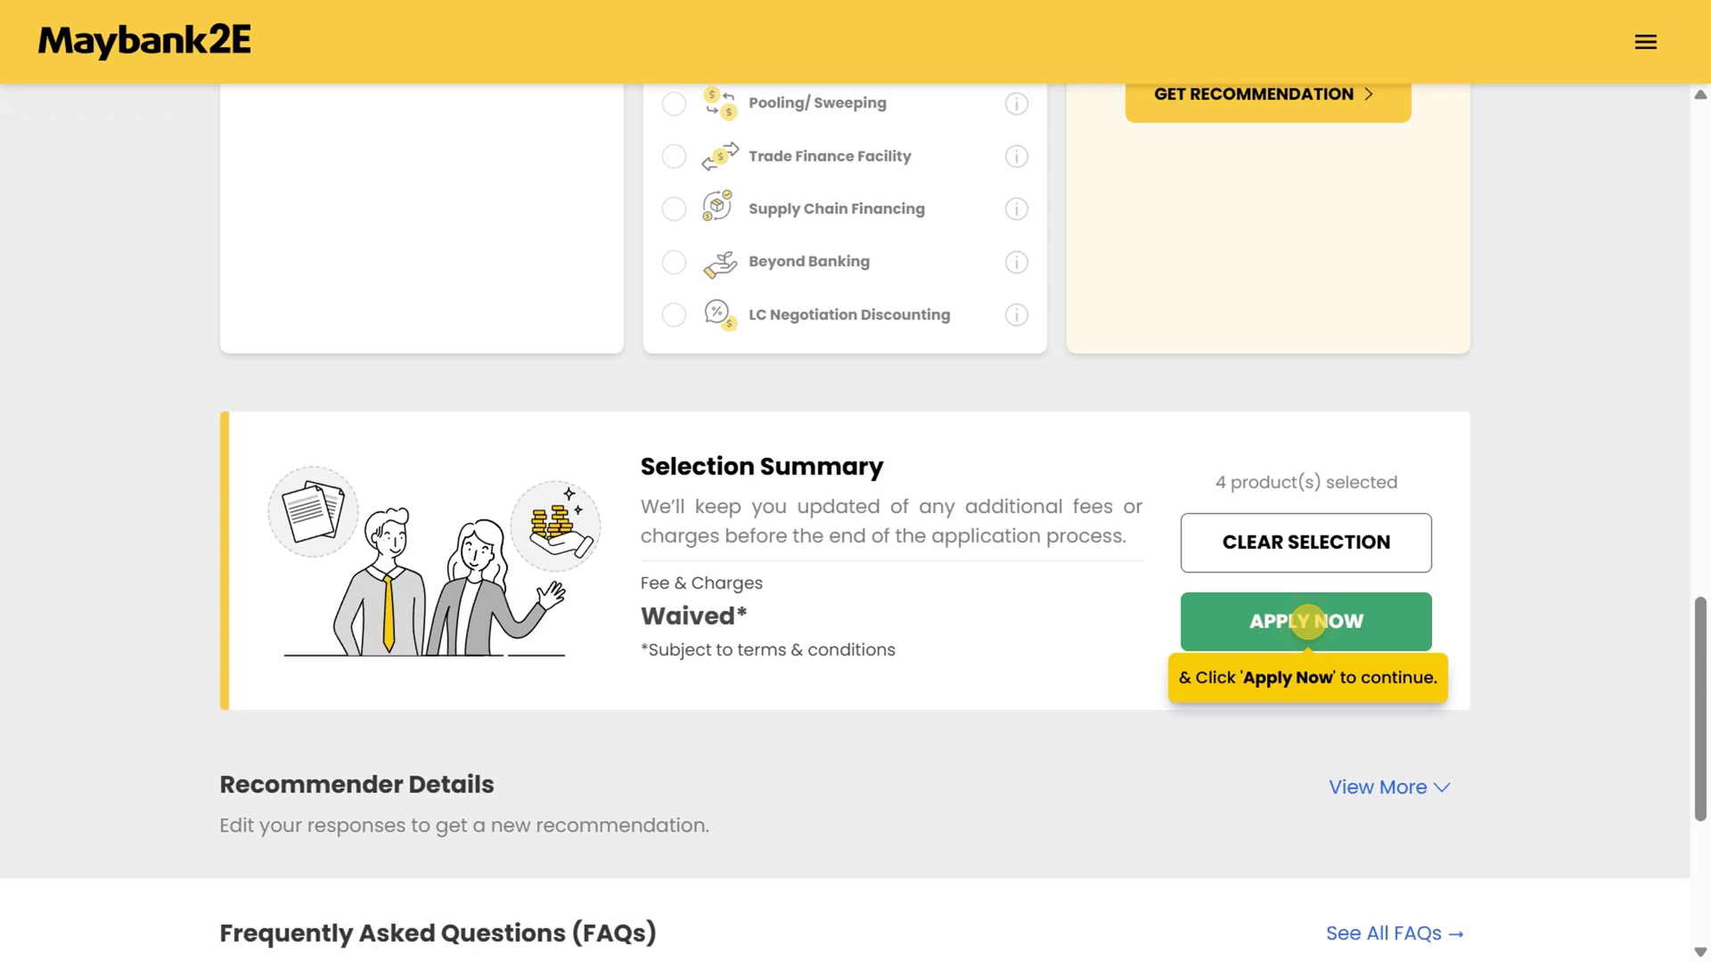
# - Apply for the four selected products from the Selection Summary
pyautogui.click(1307, 621)
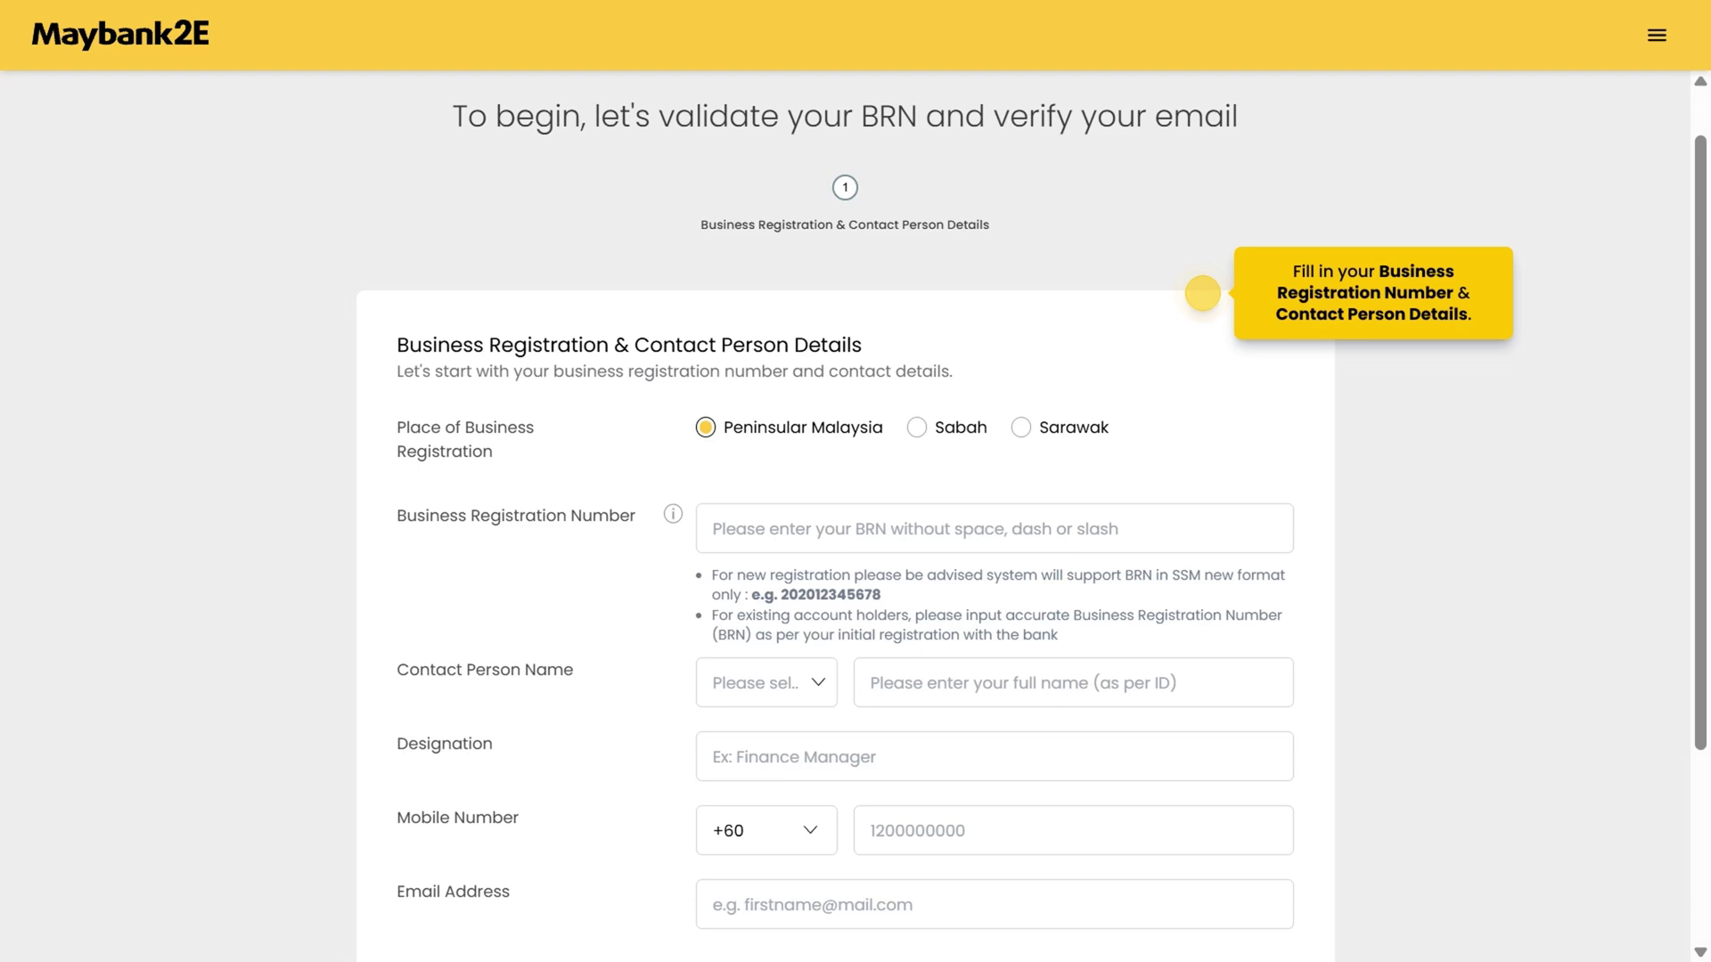
# - Enter the BRN and contact person details, then confirm sending the OTP to the contact's e-mail
pyautogui.click(1202, 293)
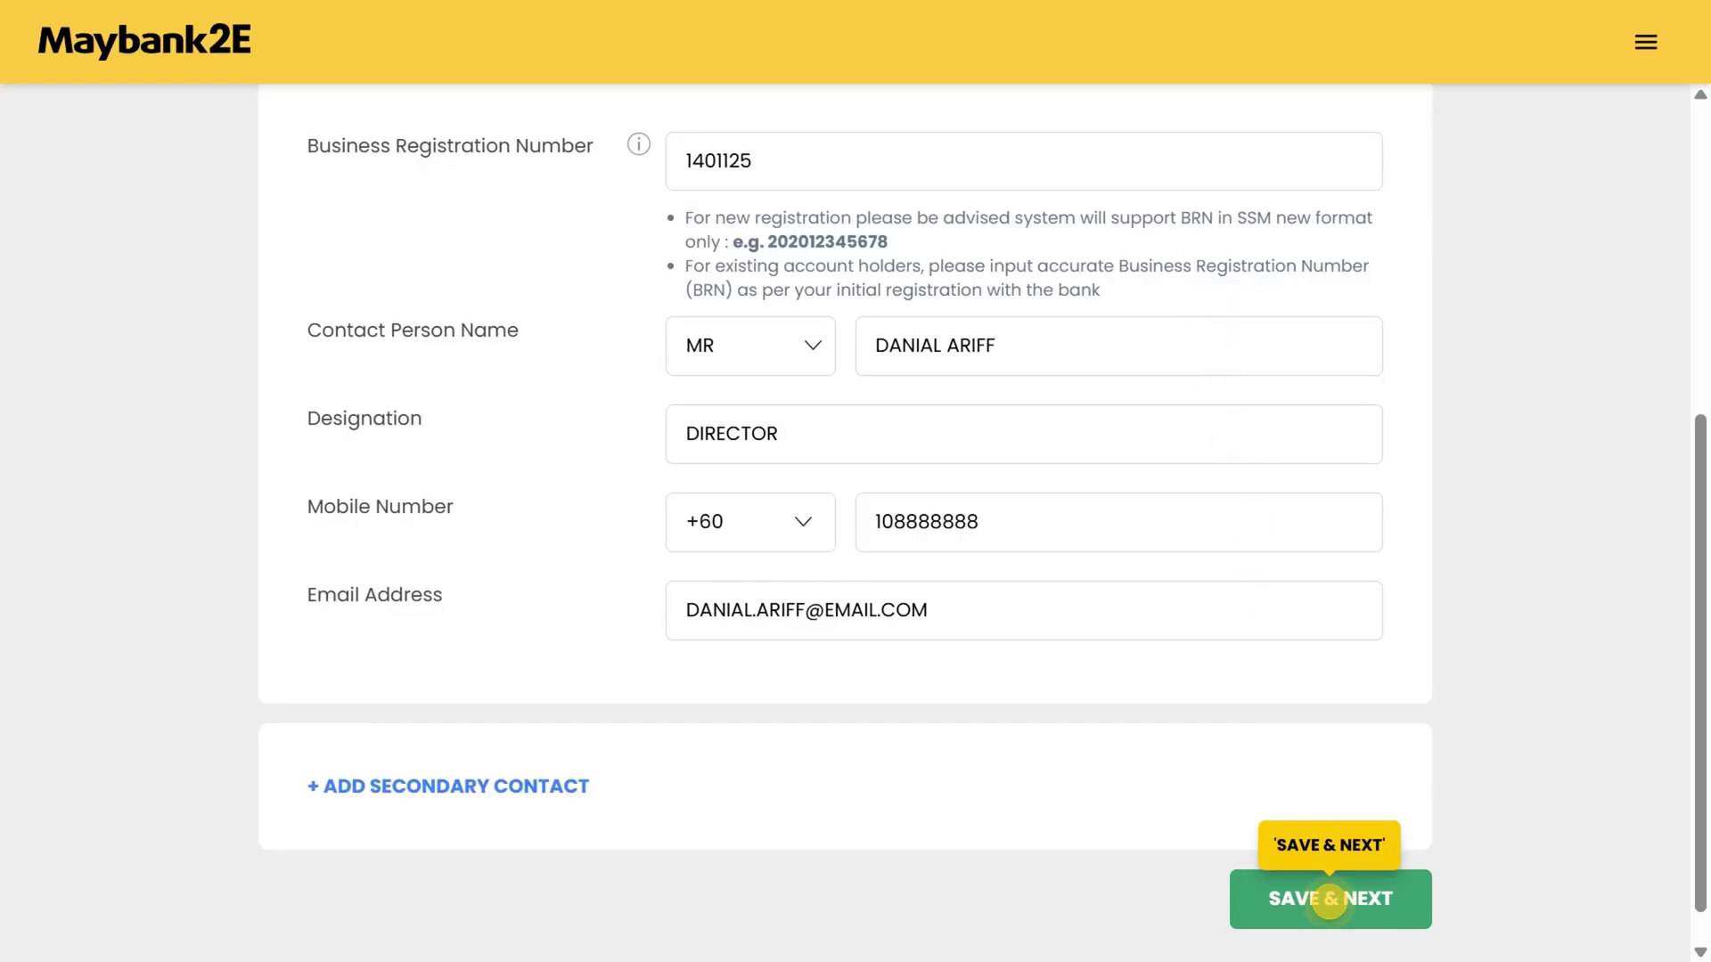
pyautogui.click(1330, 898)
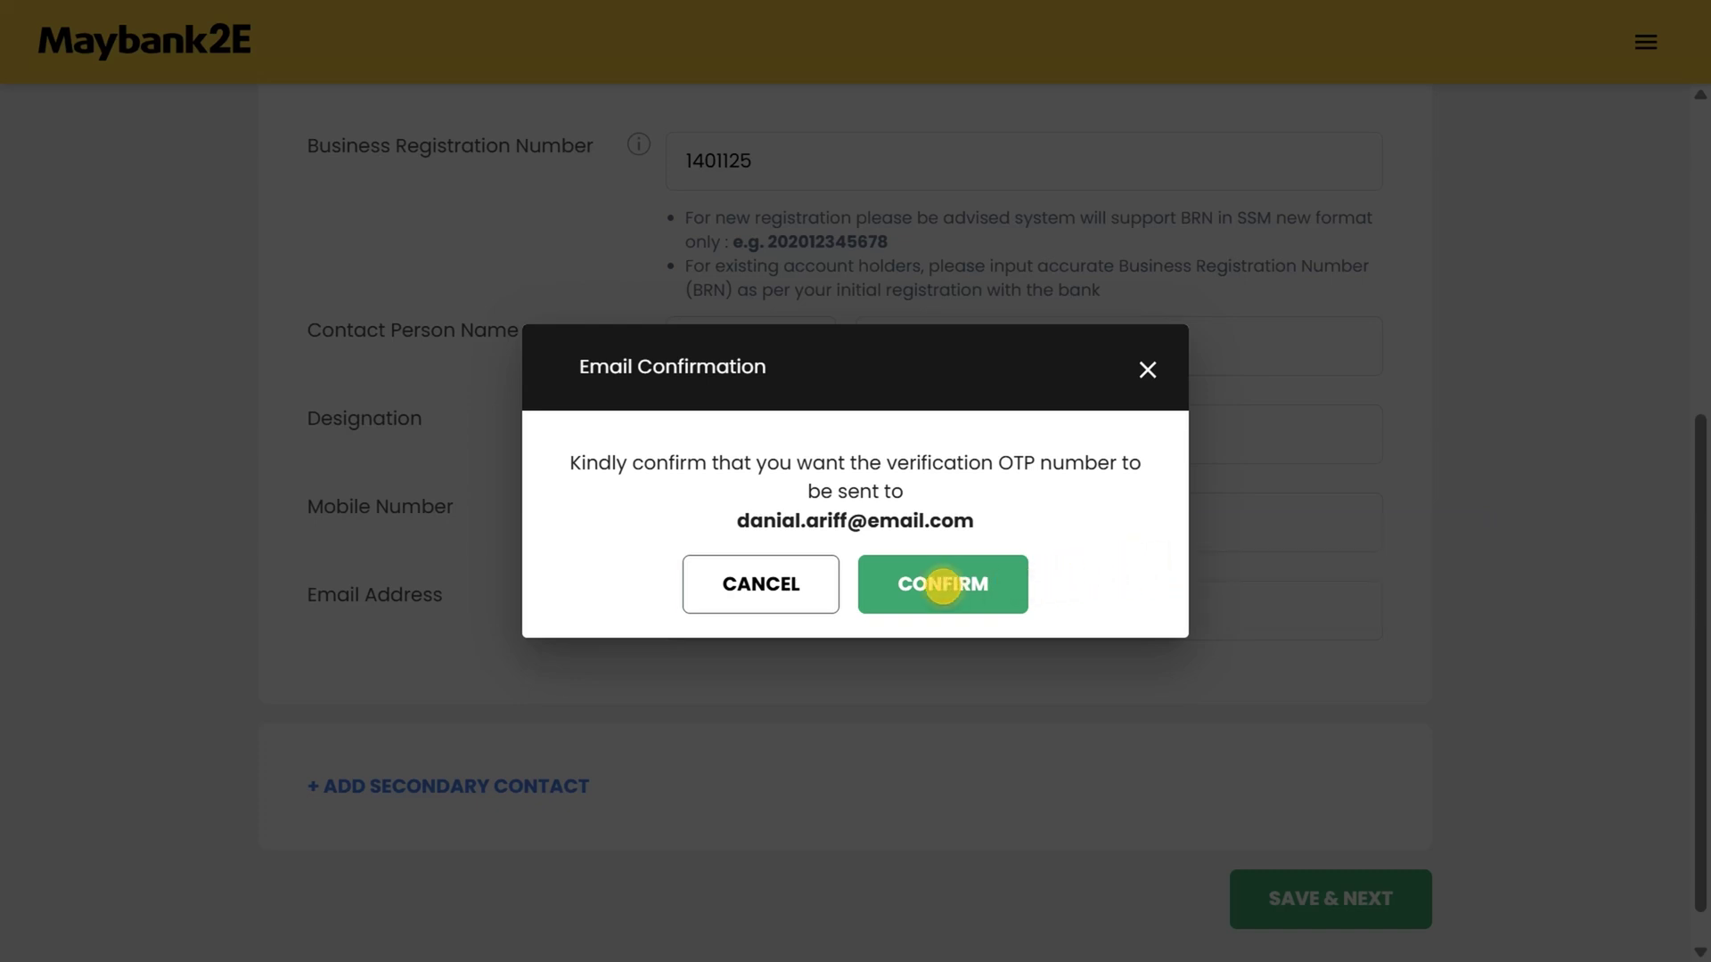
pyautogui.click(943, 585)
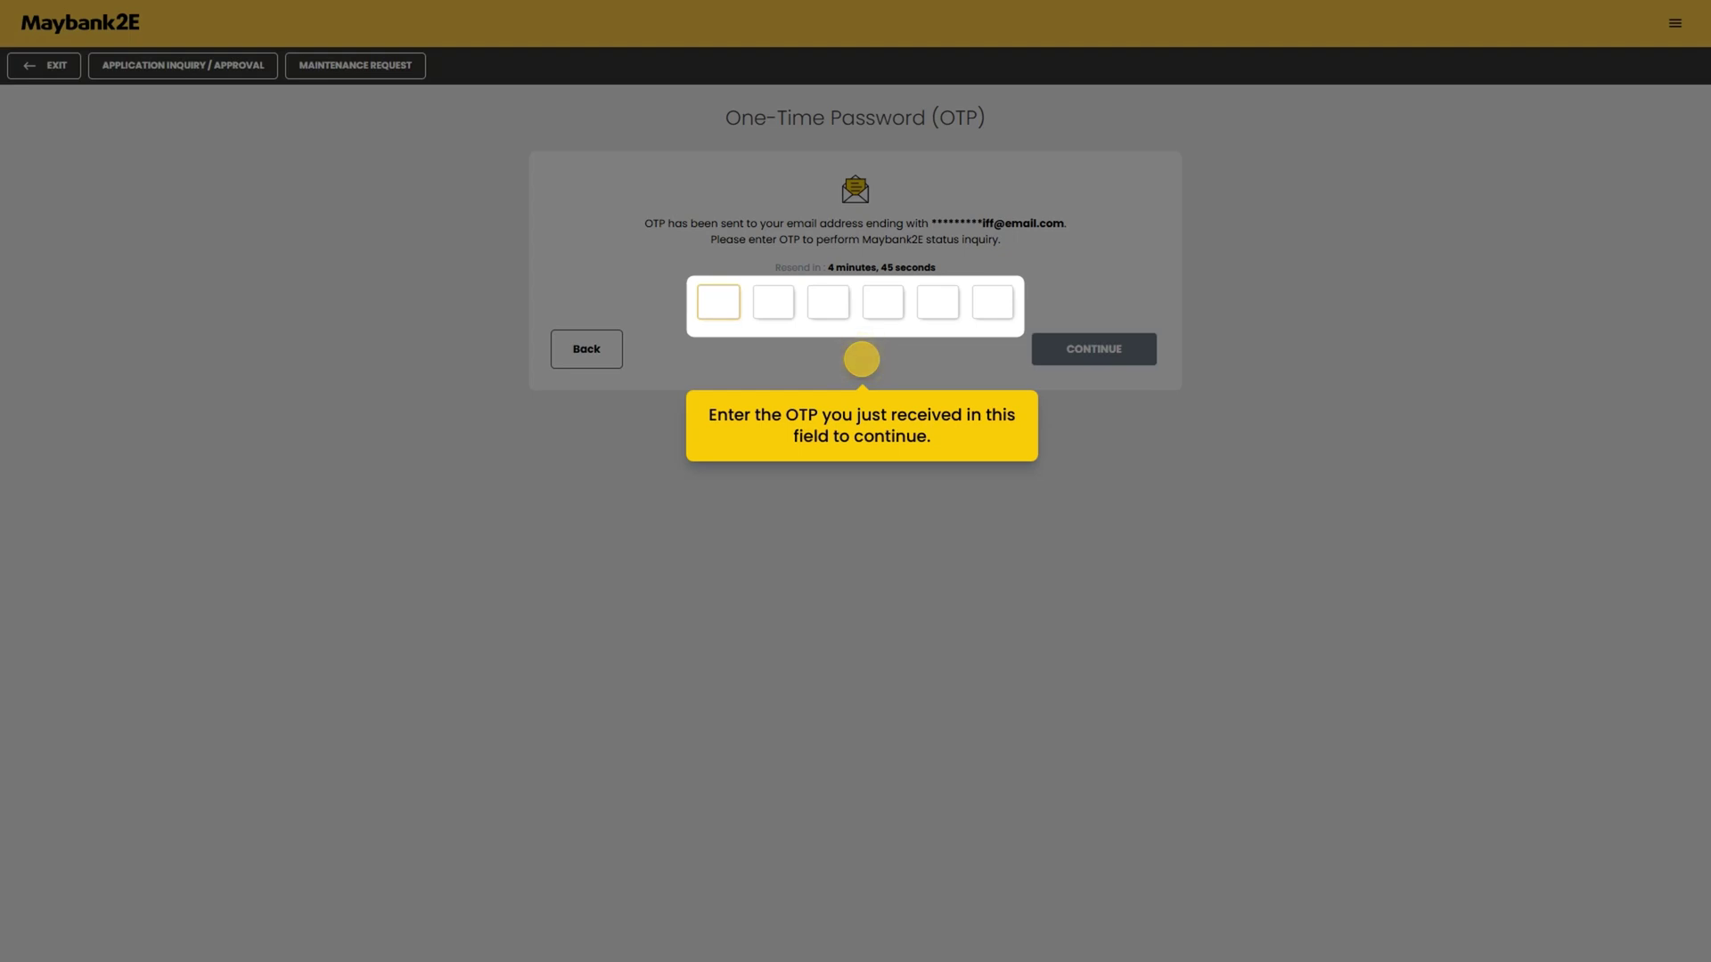
# - Enter the emailed one-time password and accept the M2E Bundle Package
pyautogui.click(861, 359)
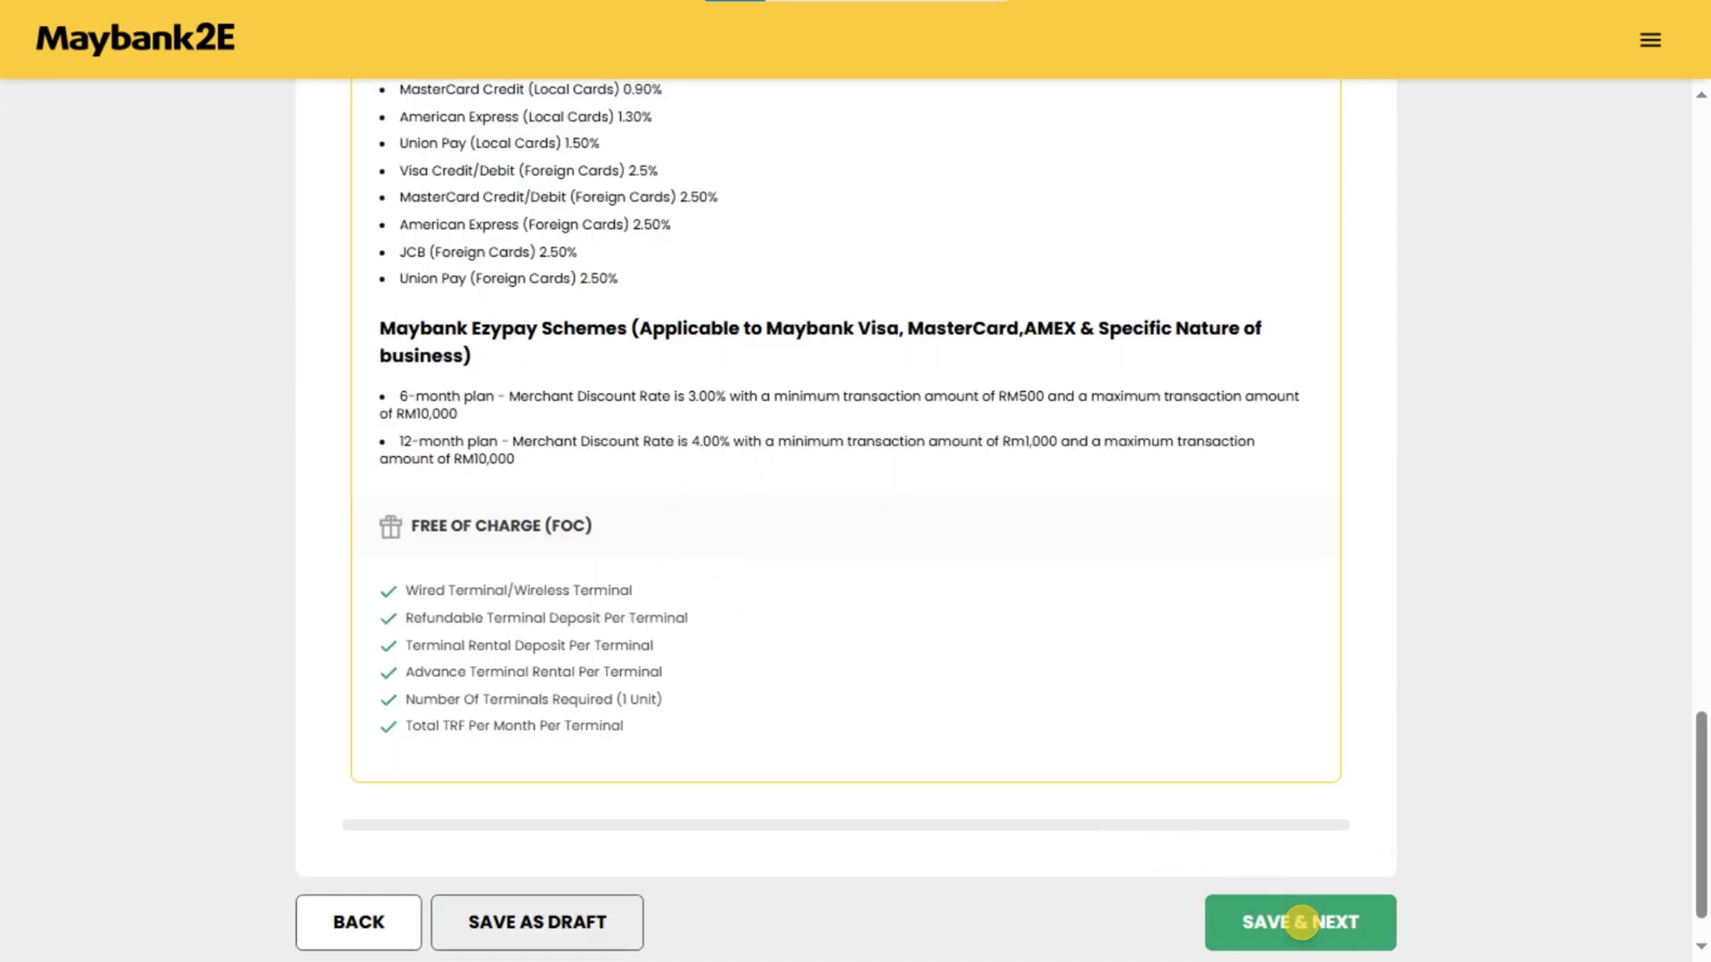
pyautogui.click(1301, 922)
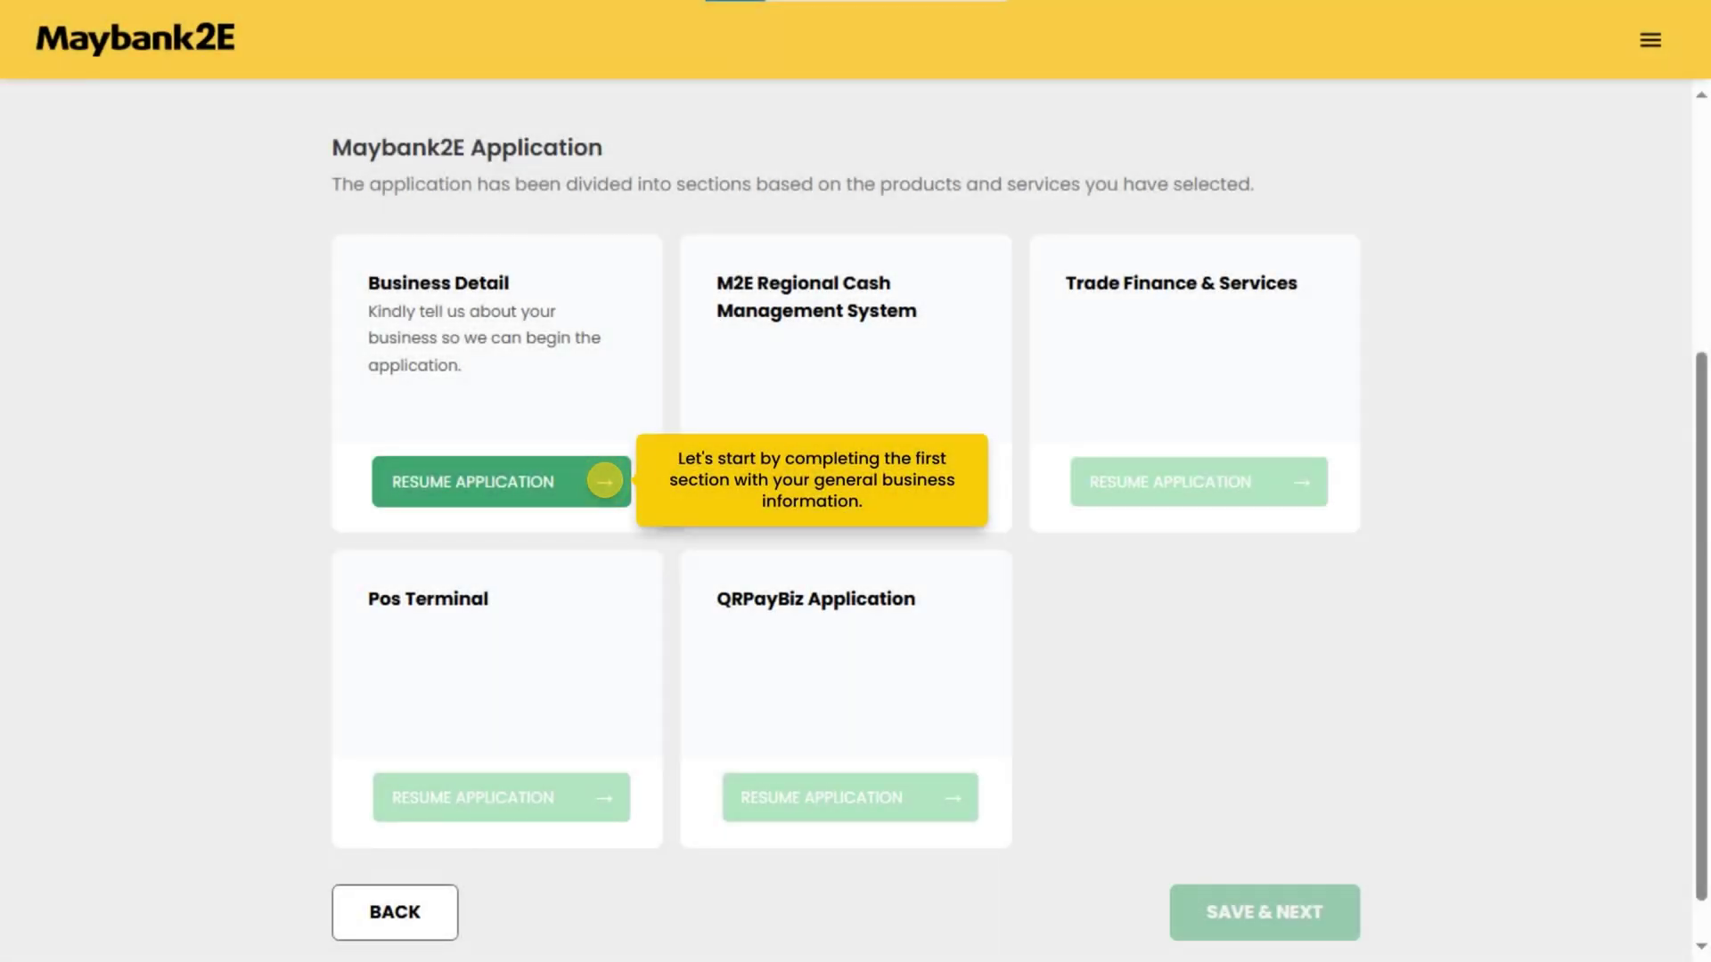
# - Fill in Business Details with Parent Company, SDN BHD and a Kuala Lumpur 50050 mailing address
pyautogui.click(605, 481)
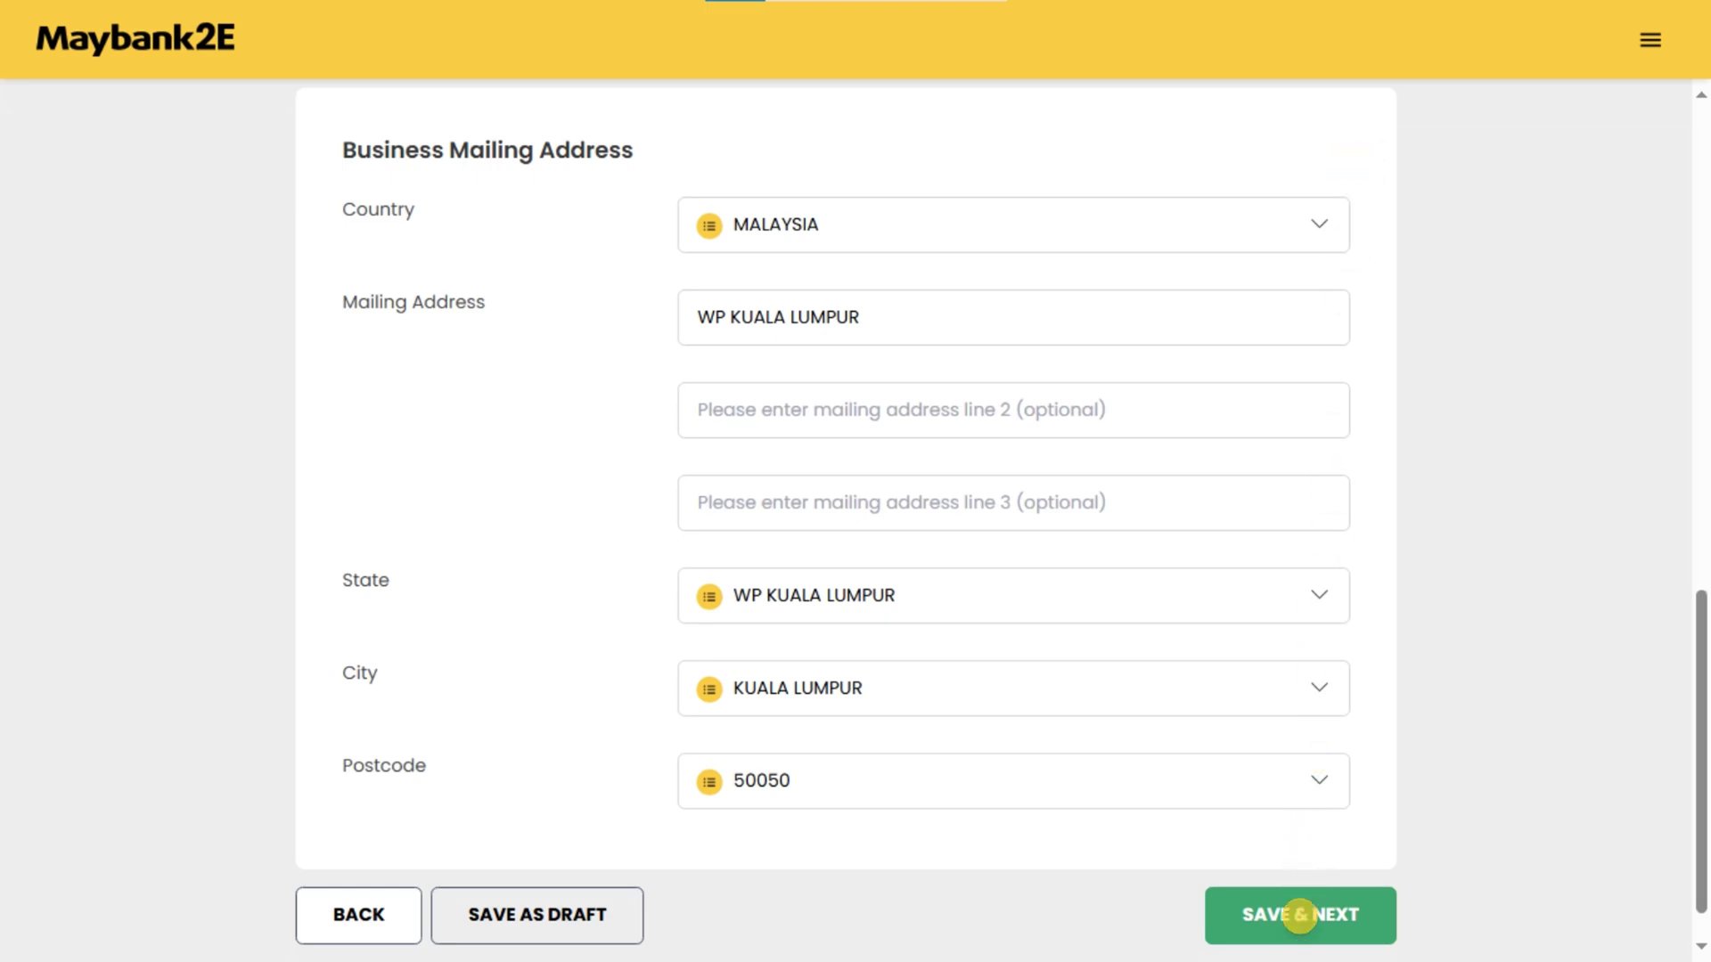
# - Save the mailing address, then the Food & Beverage bakery details for POS Terminal and QRPayBiz
pyautogui.click(1299, 915)
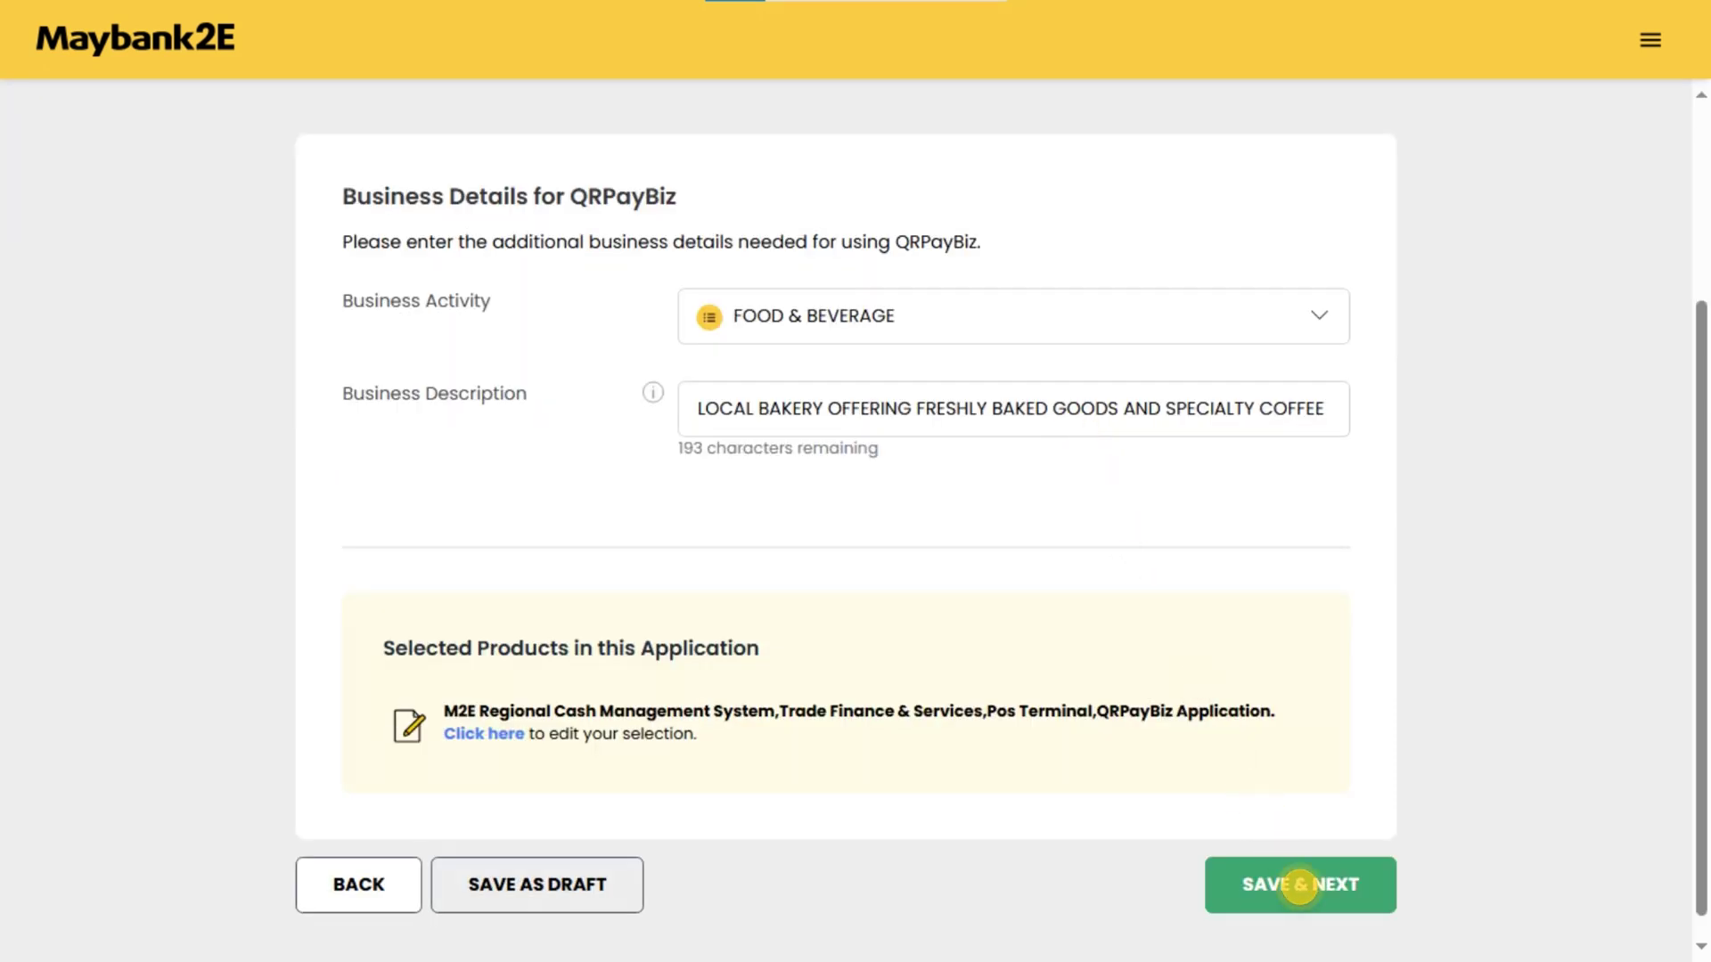
pyautogui.click(1299, 886)
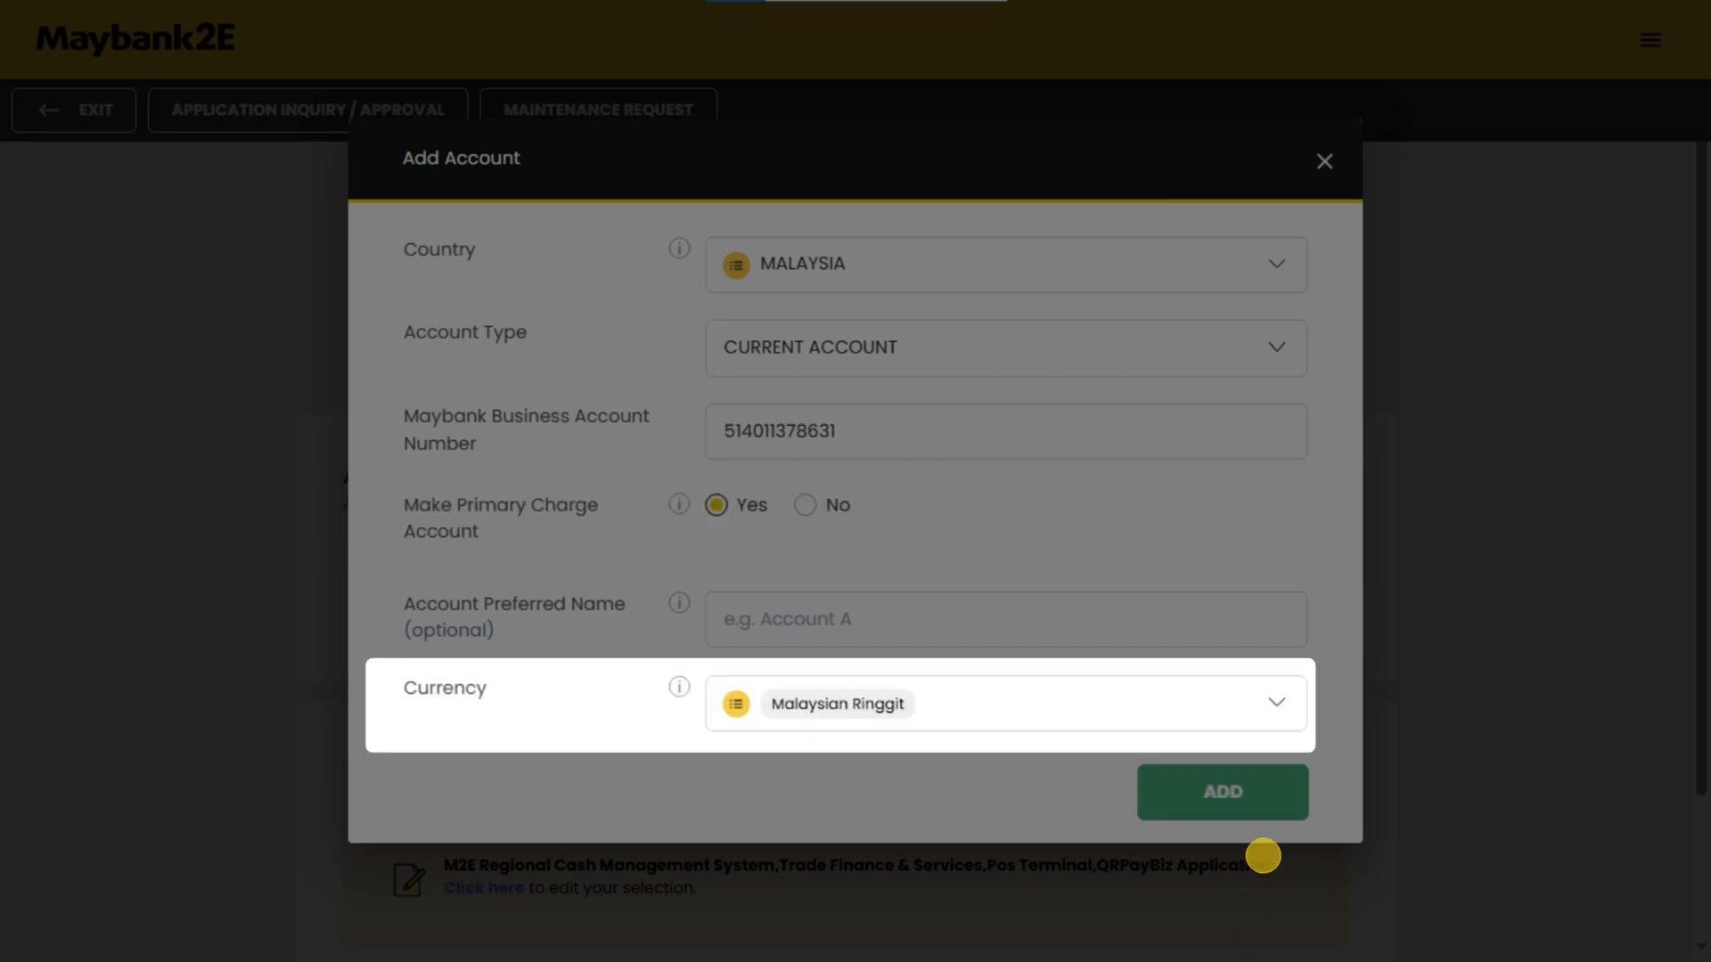
# - Add the Malaysian Ringgit business current account as primary charge Account A
pyautogui.moveTo(1278, 704)
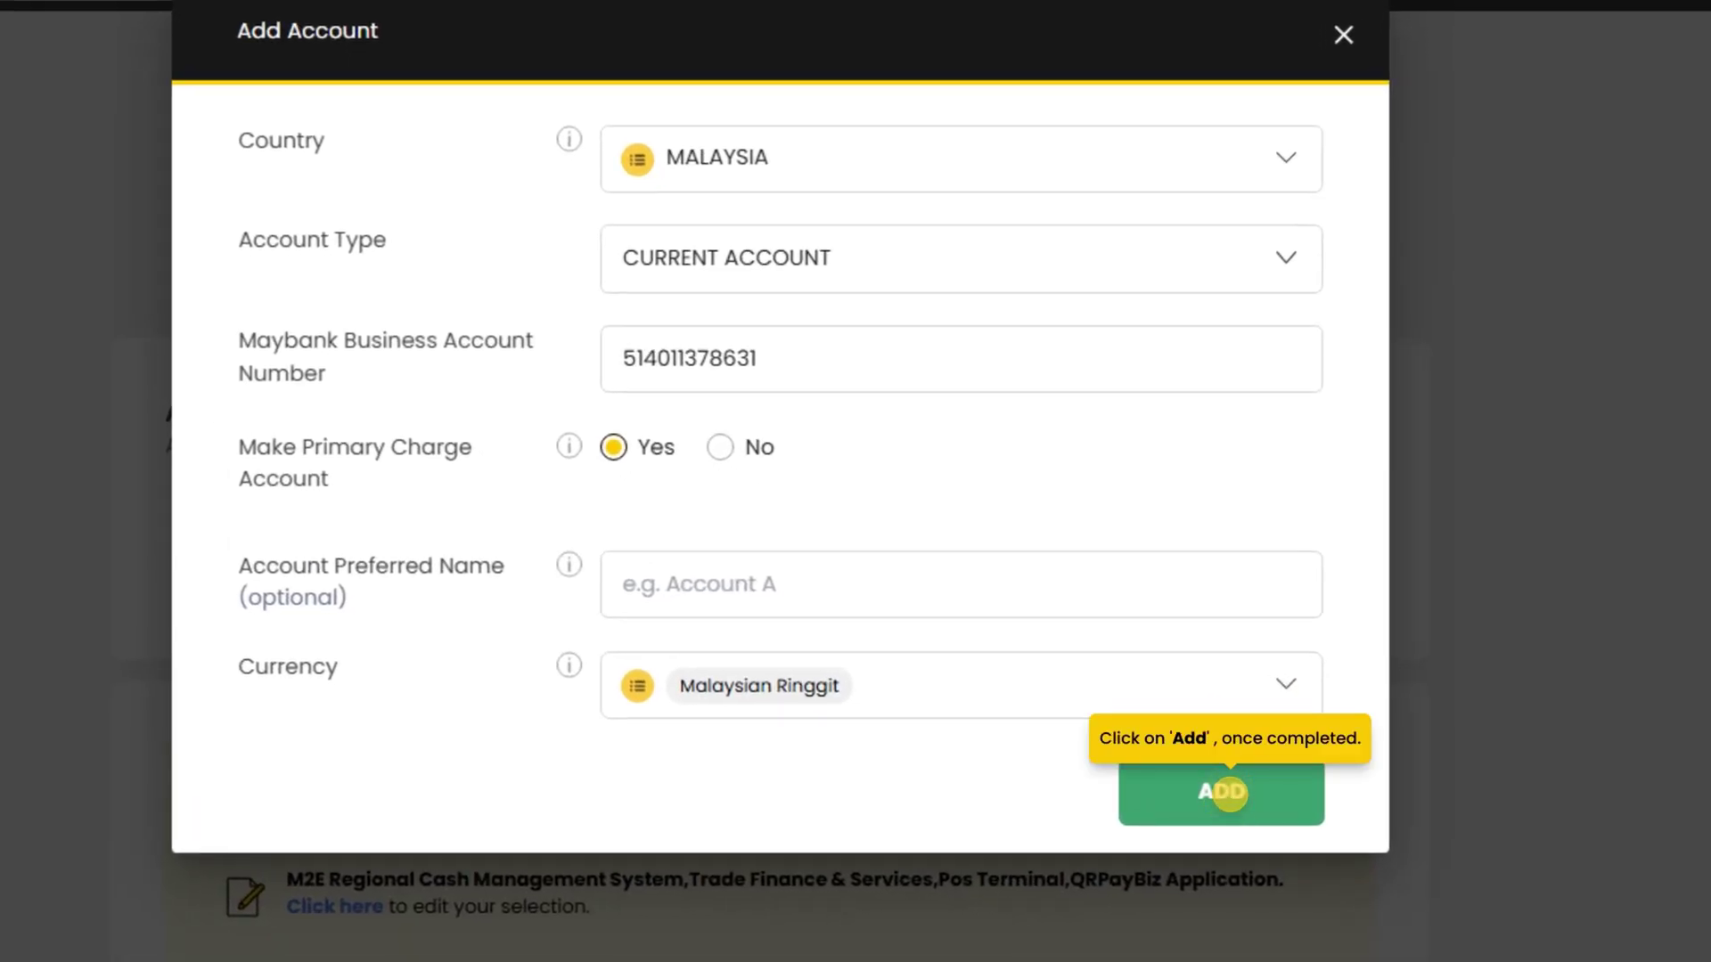
pyautogui.click(1229, 792)
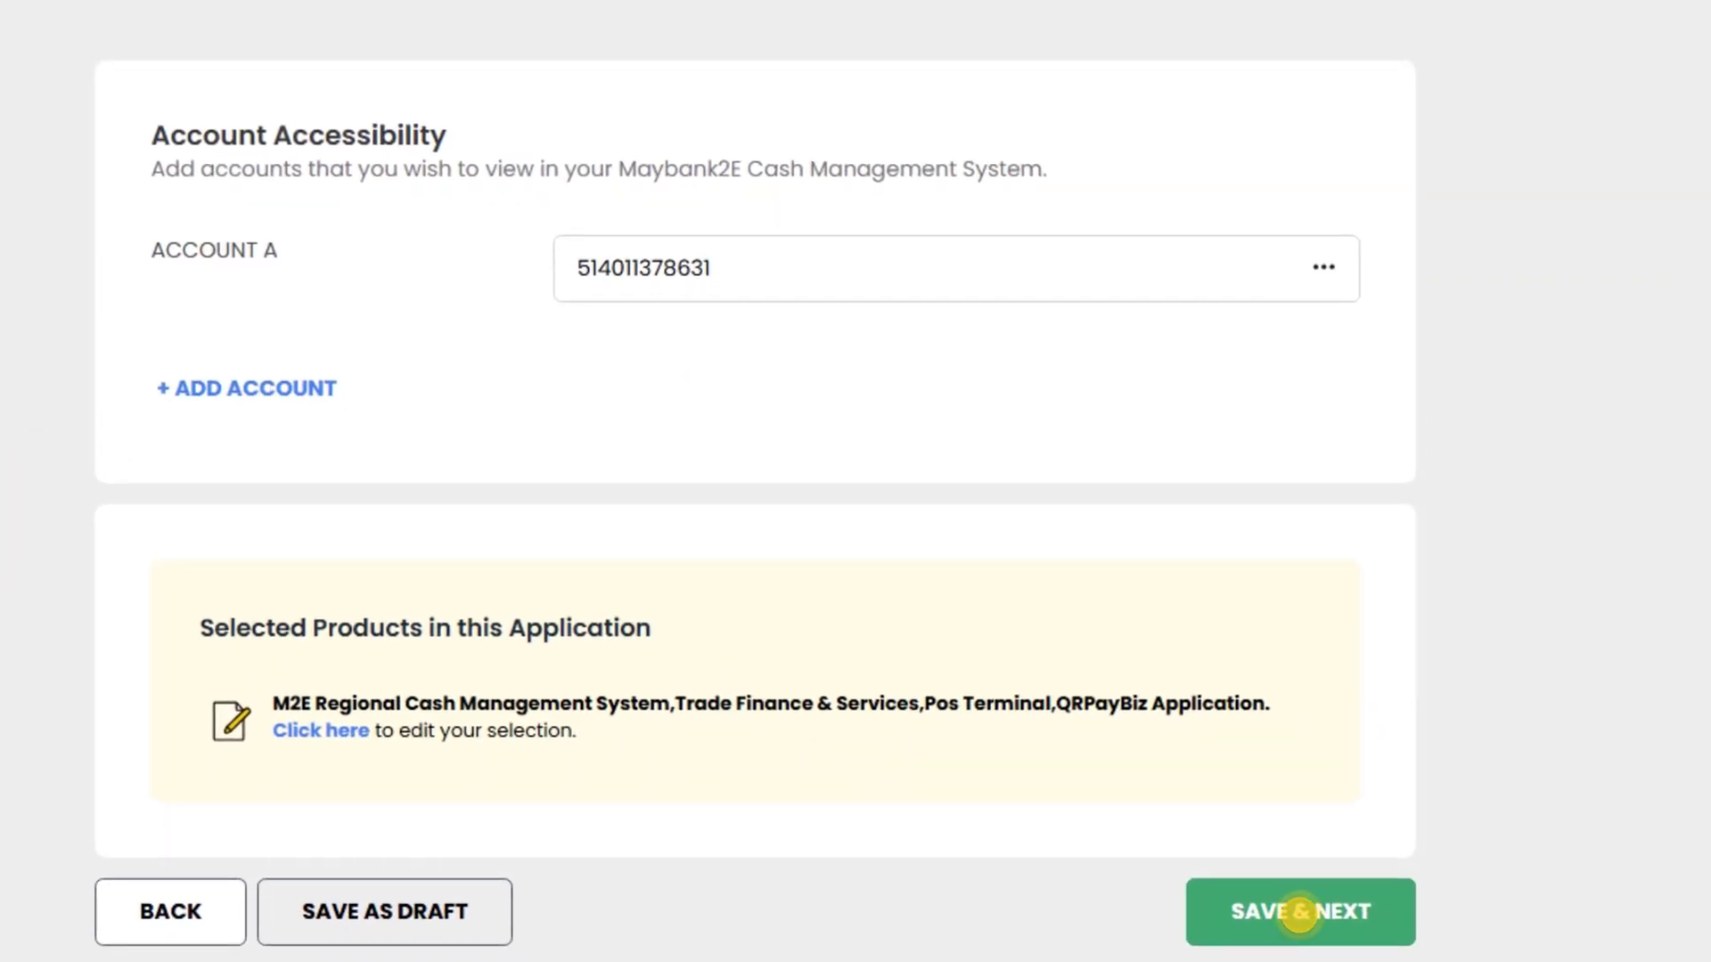
# - Save account accessibility and enter the first user's details with designation DIRECTOR
pyautogui.click(1299, 914)
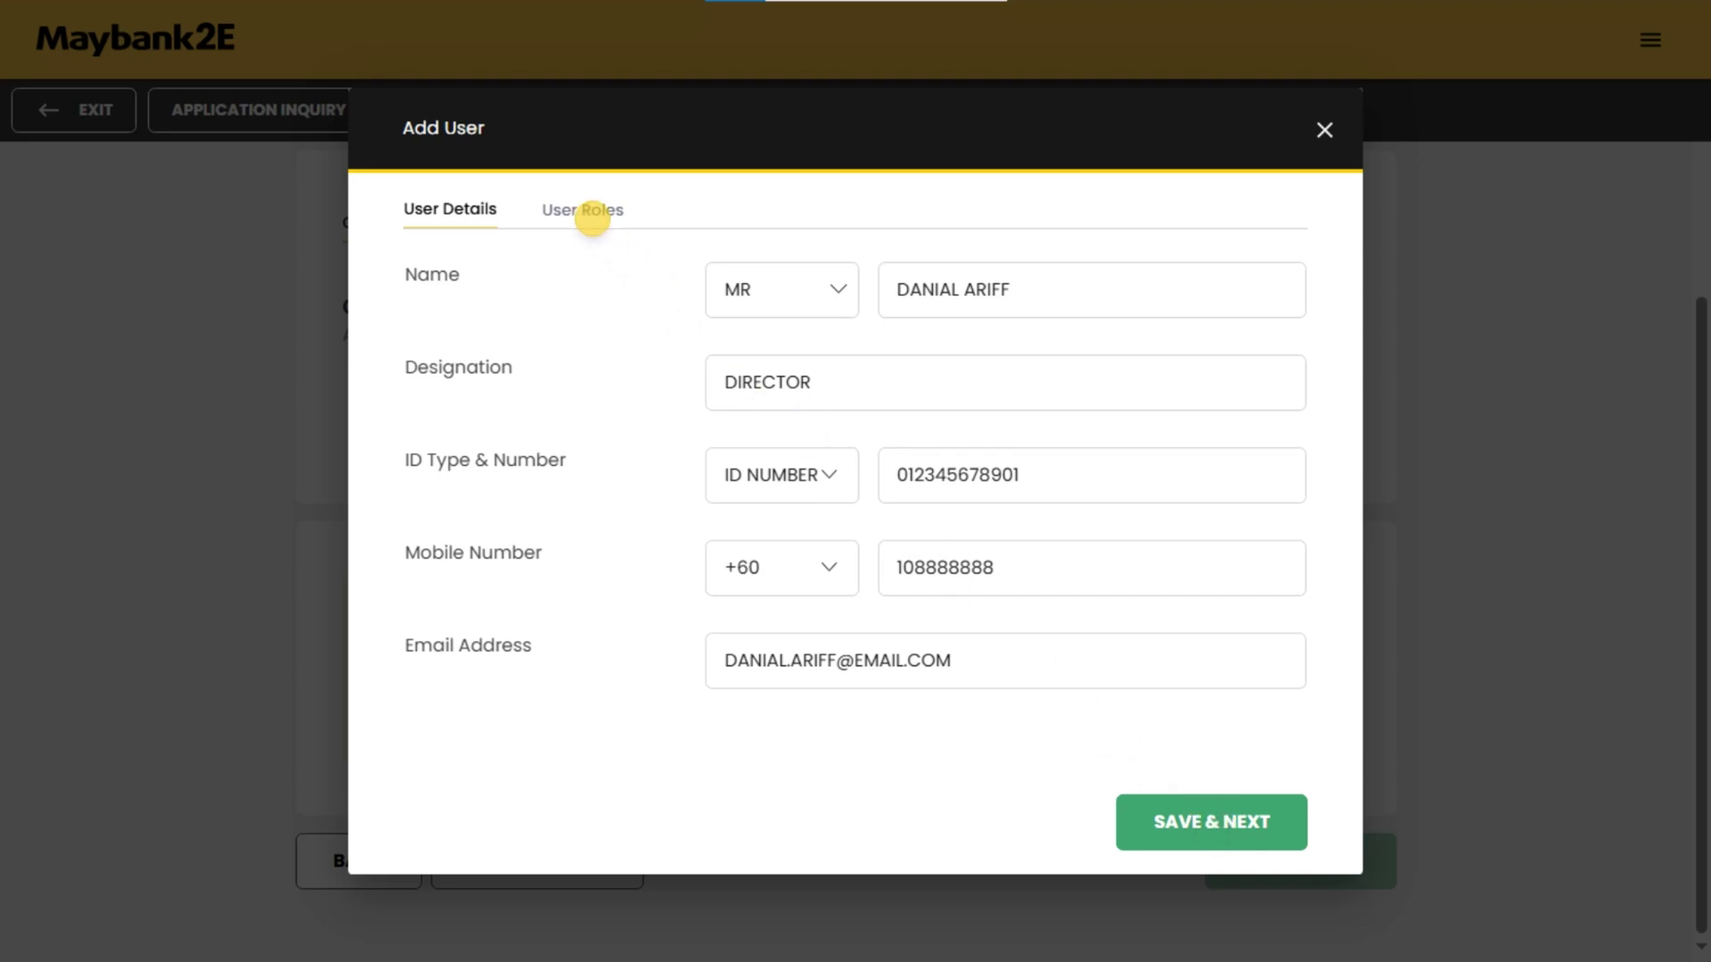
# - Give User Role 1 Data Entry with Portfolio, Payment and Payroll access and sensitive-detail viewing
pyautogui.click(592, 217)
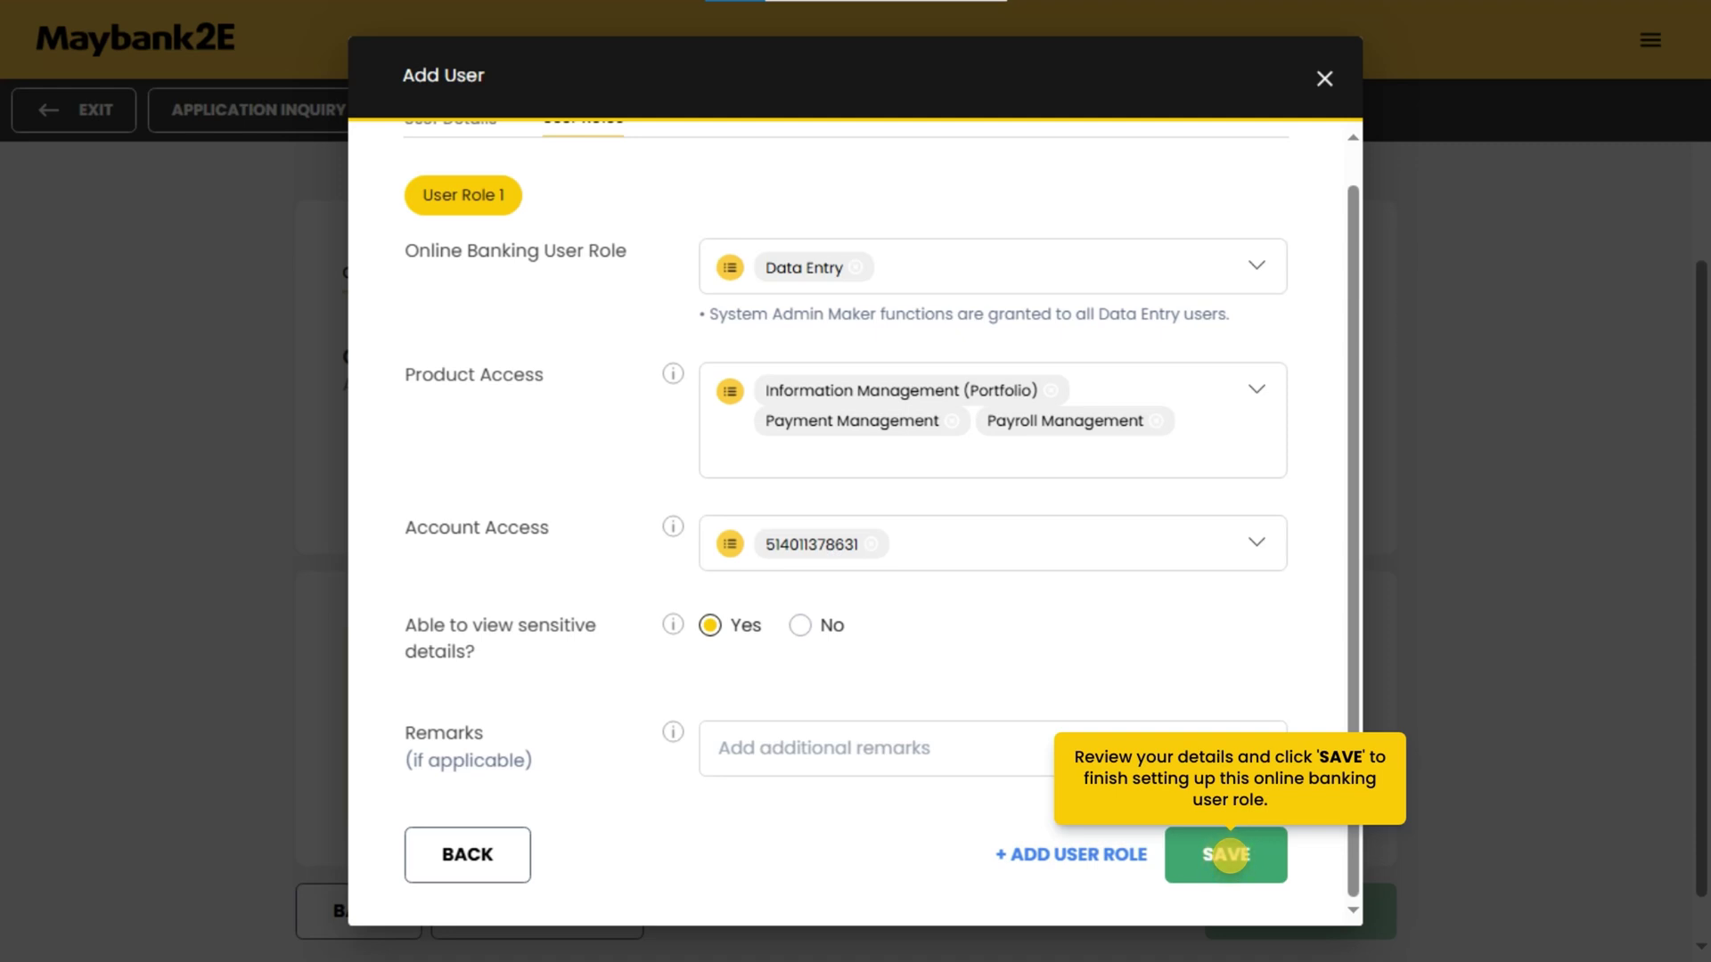
# - Save the Data Entry user, then make them a Superuser and save again
pyautogui.click(1228, 854)
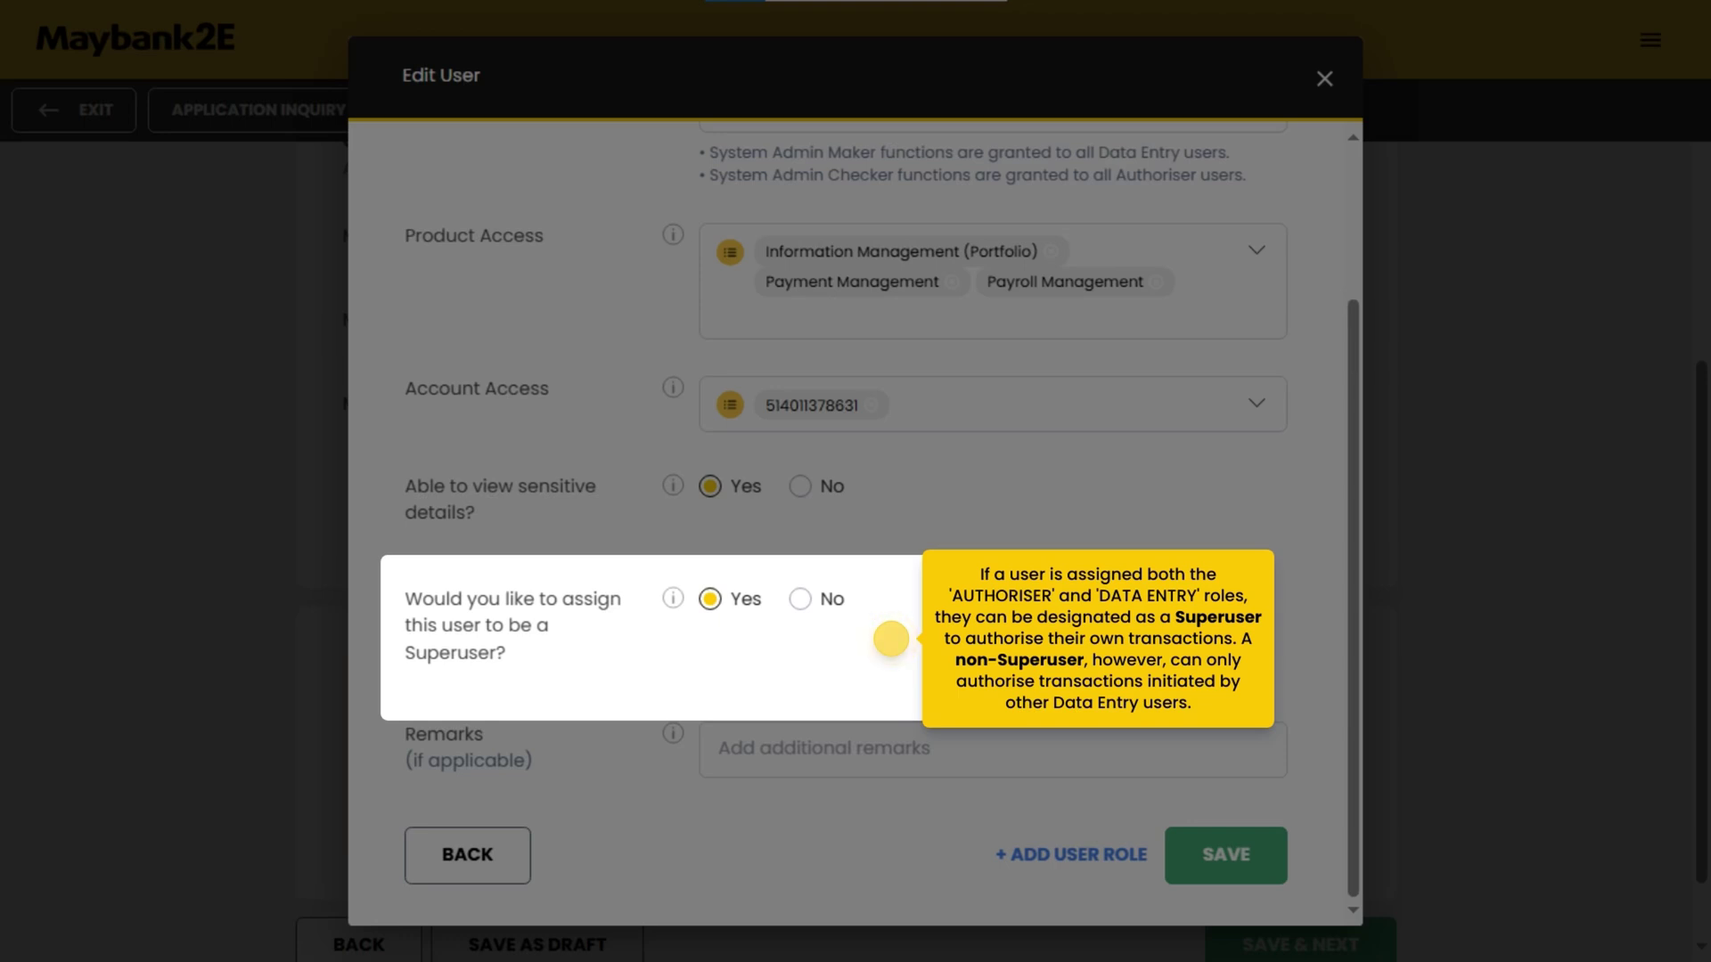
pyautogui.click(890, 639)
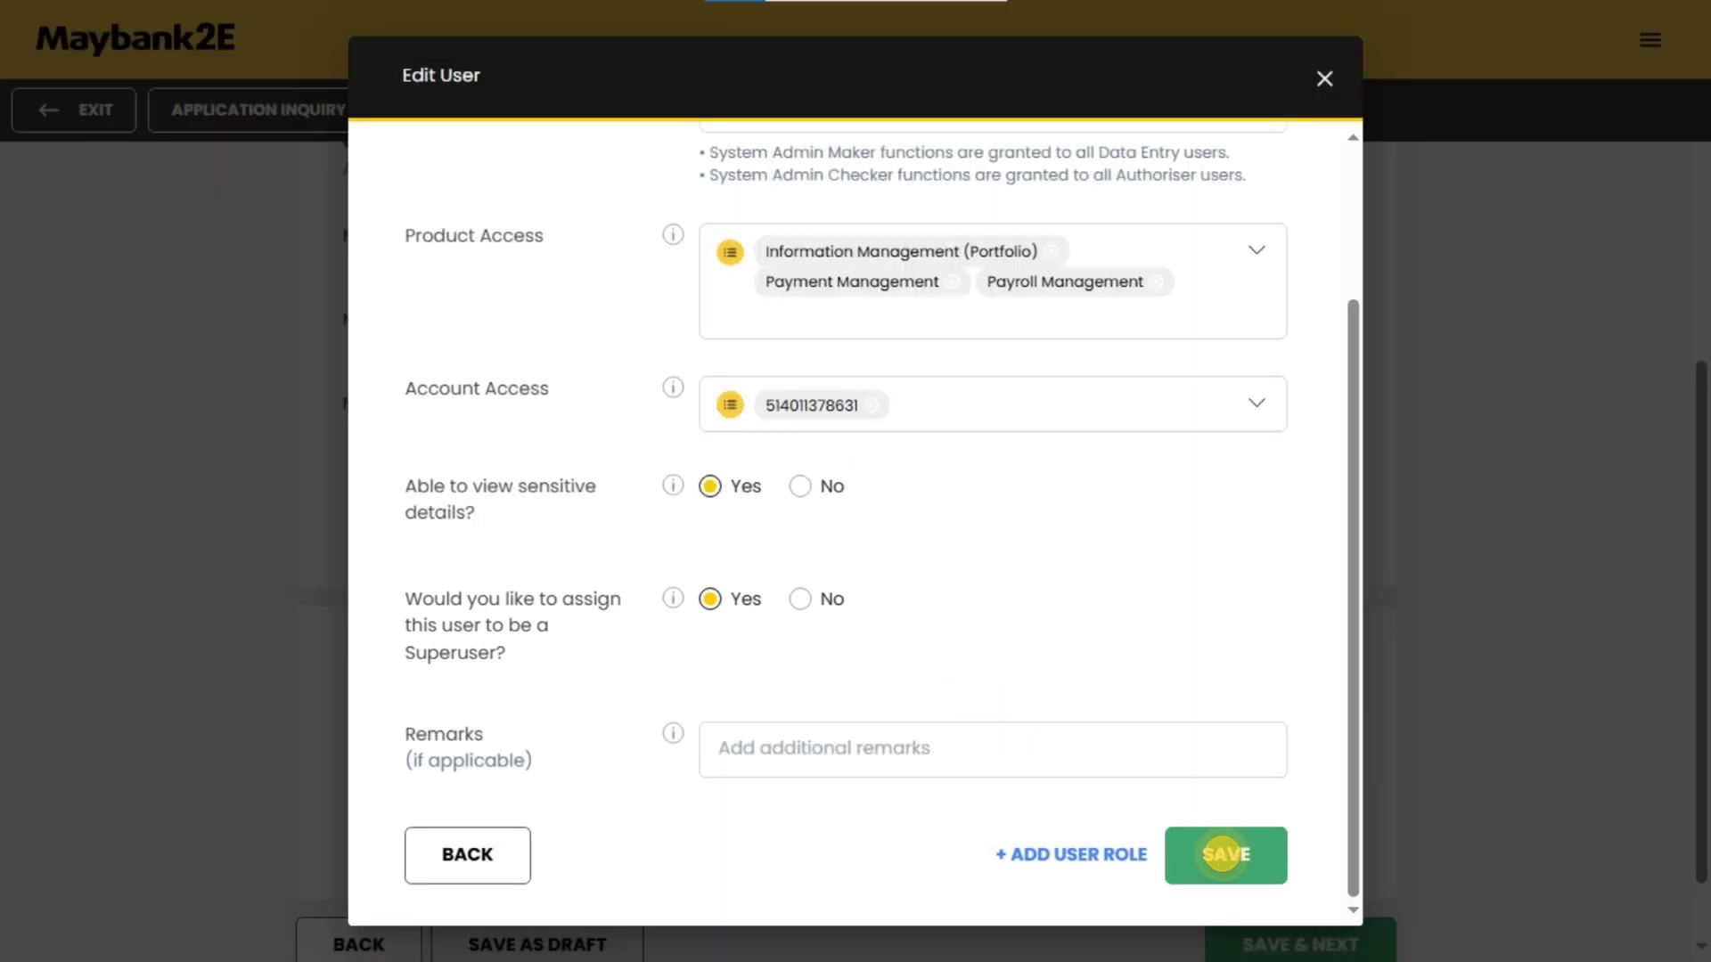
pyautogui.click(1223, 854)
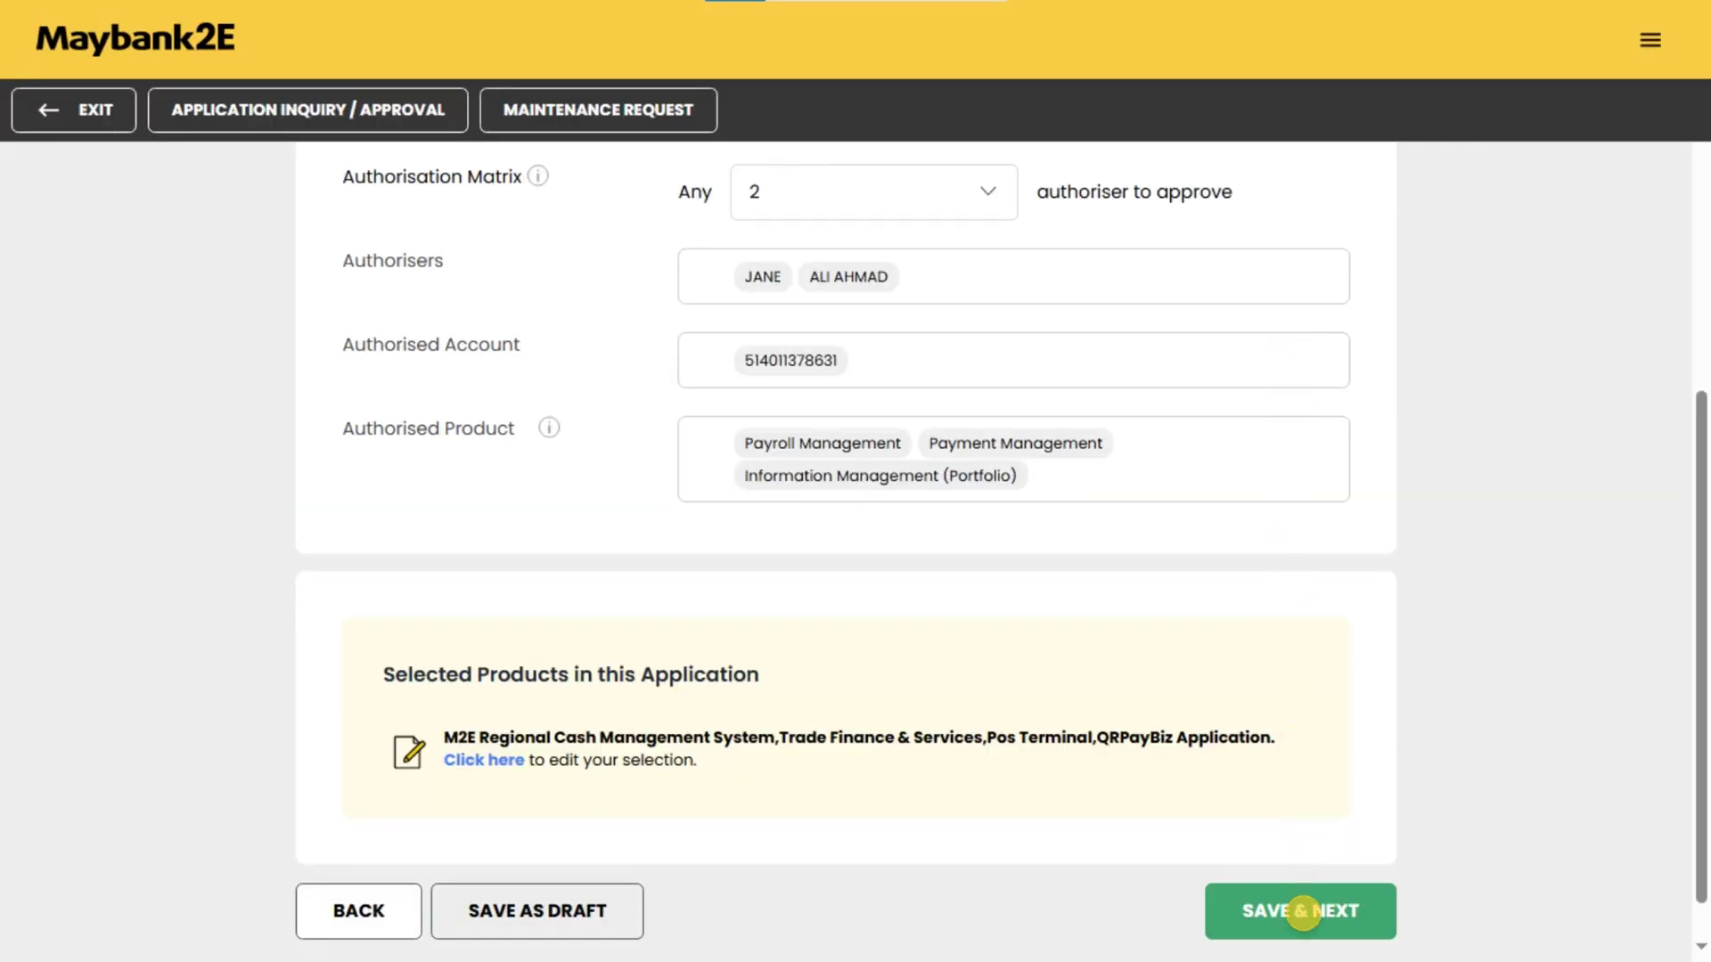
# - Save Cash Management, then save the Trade Finance roles and matrix replicated from Cash Management
pyautogui.click(1302, 913)
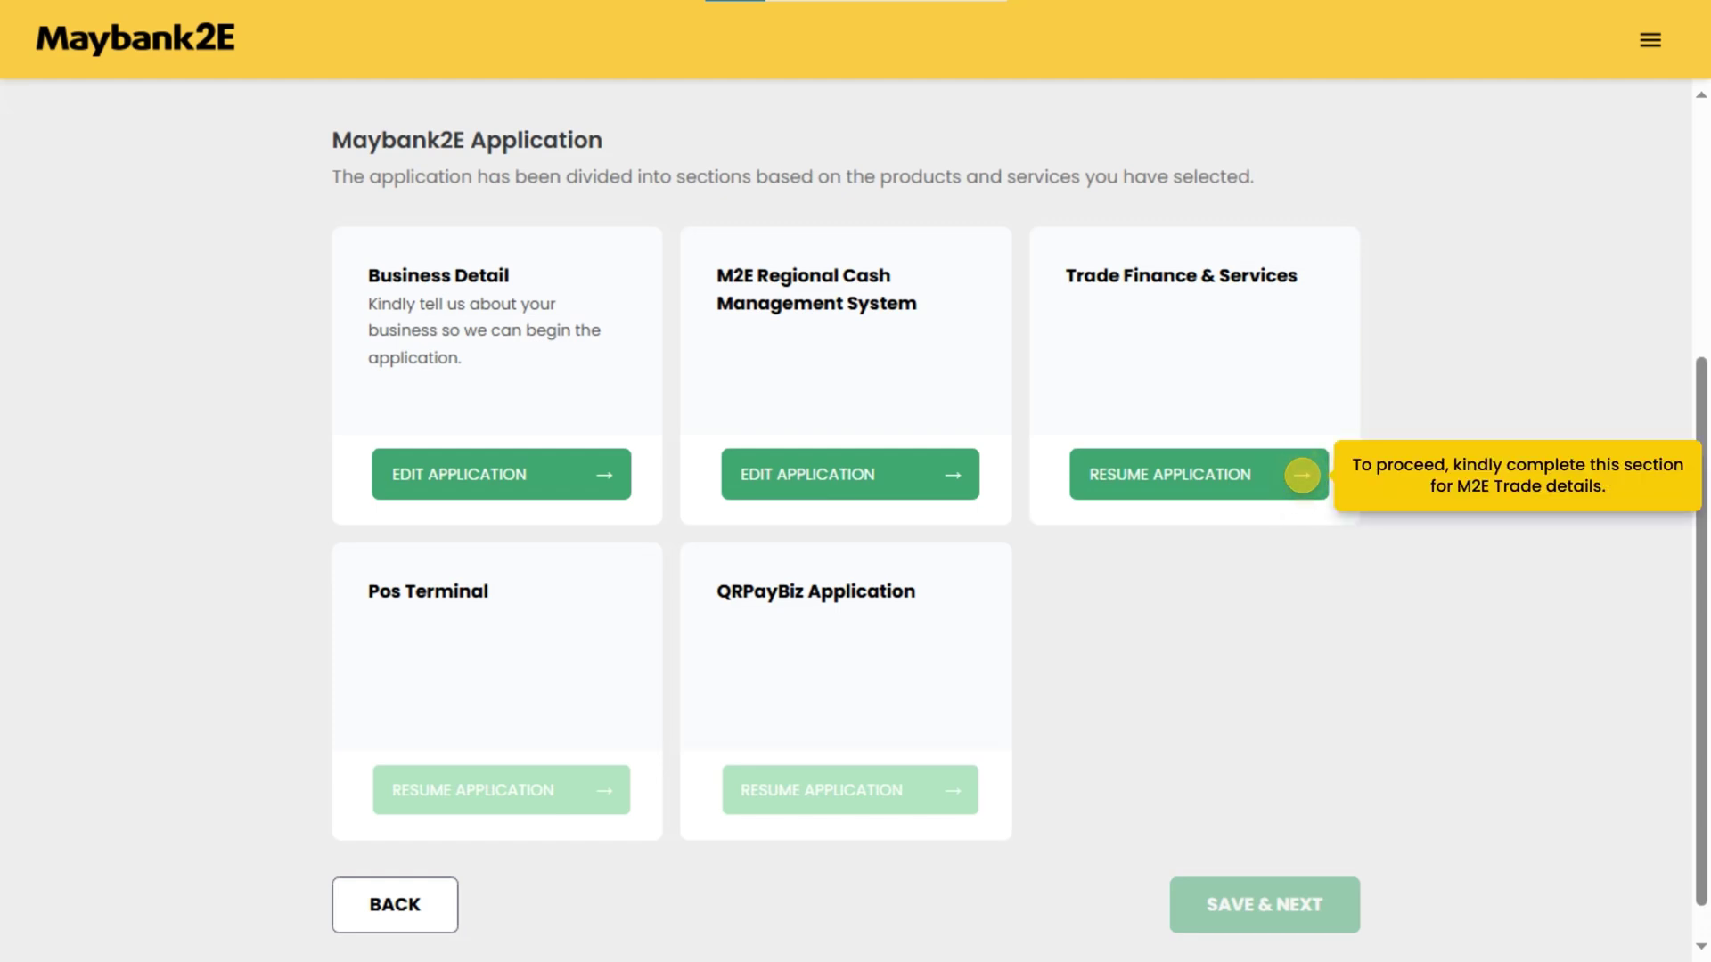
pyautogui.click(1302, 475)
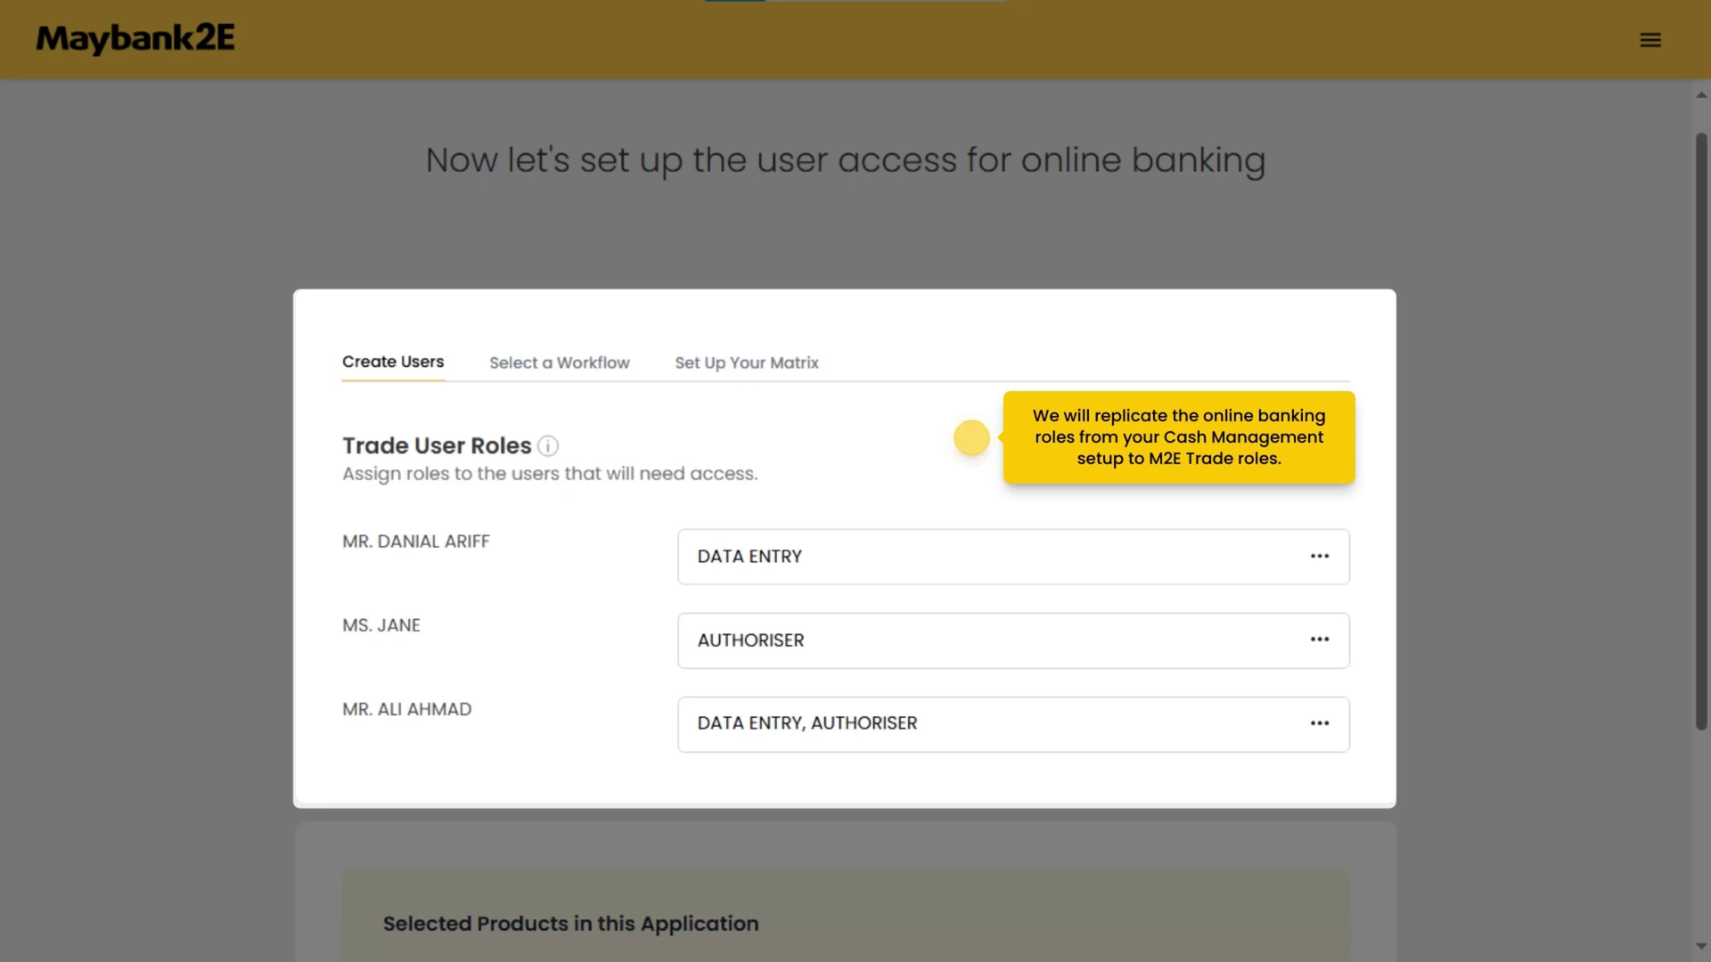
pyautogui.click(971, 437)
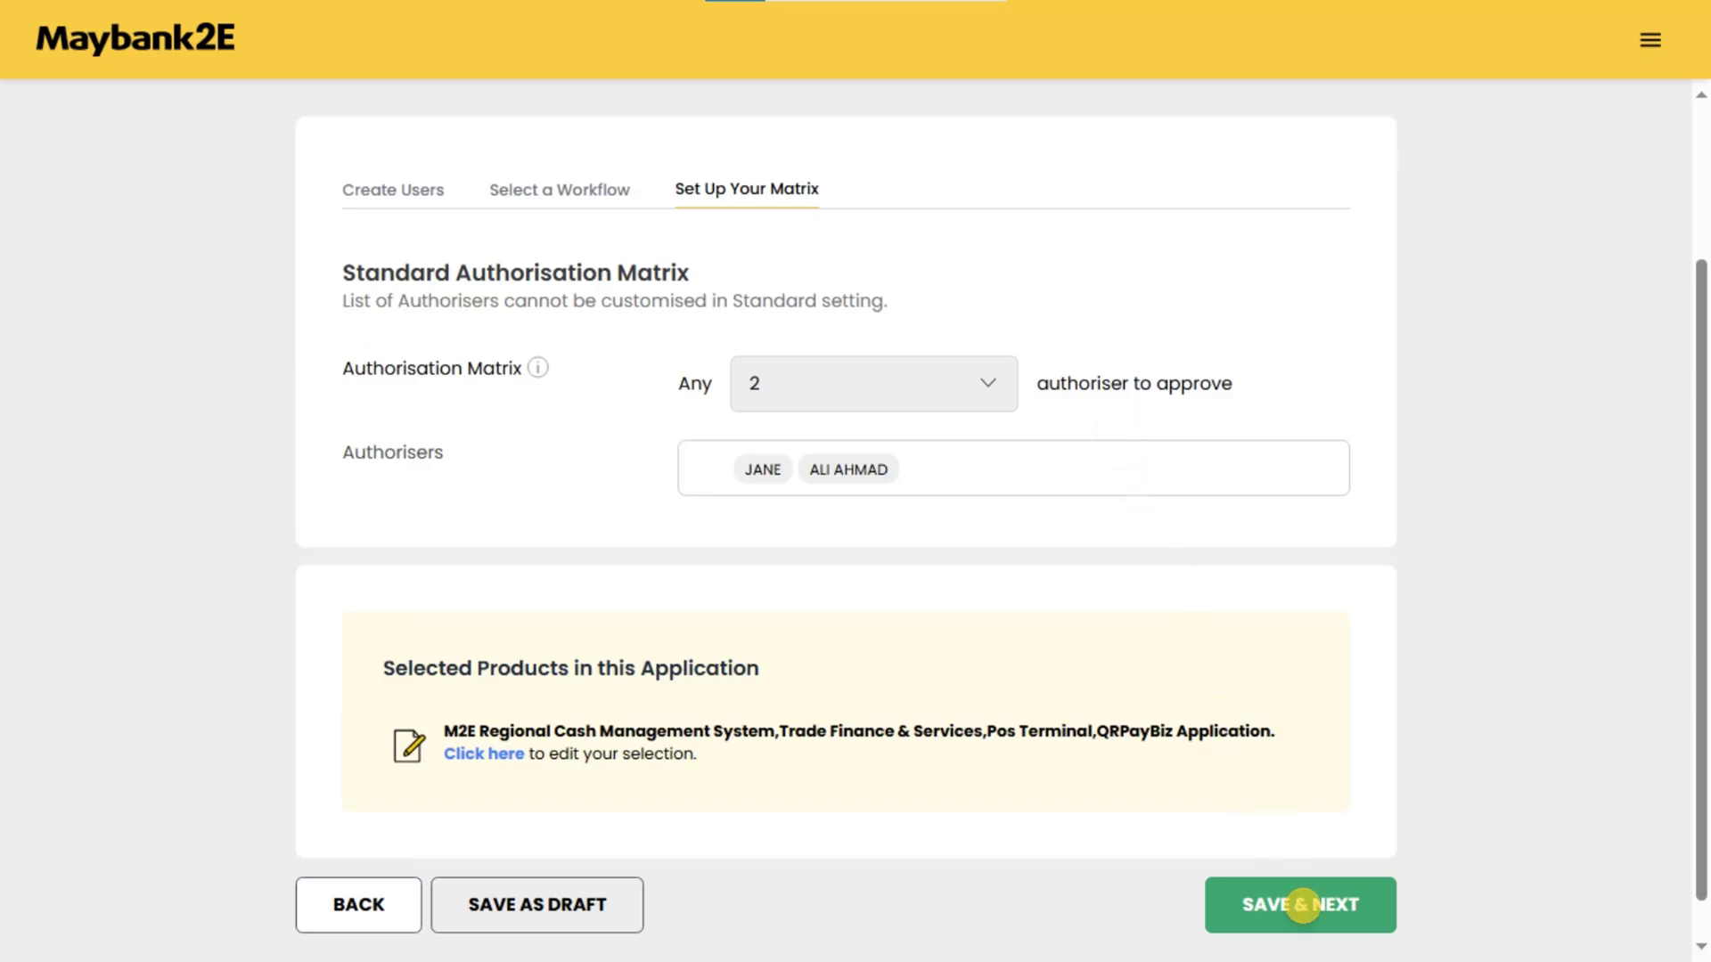
pyautogui.click(1298, 905)
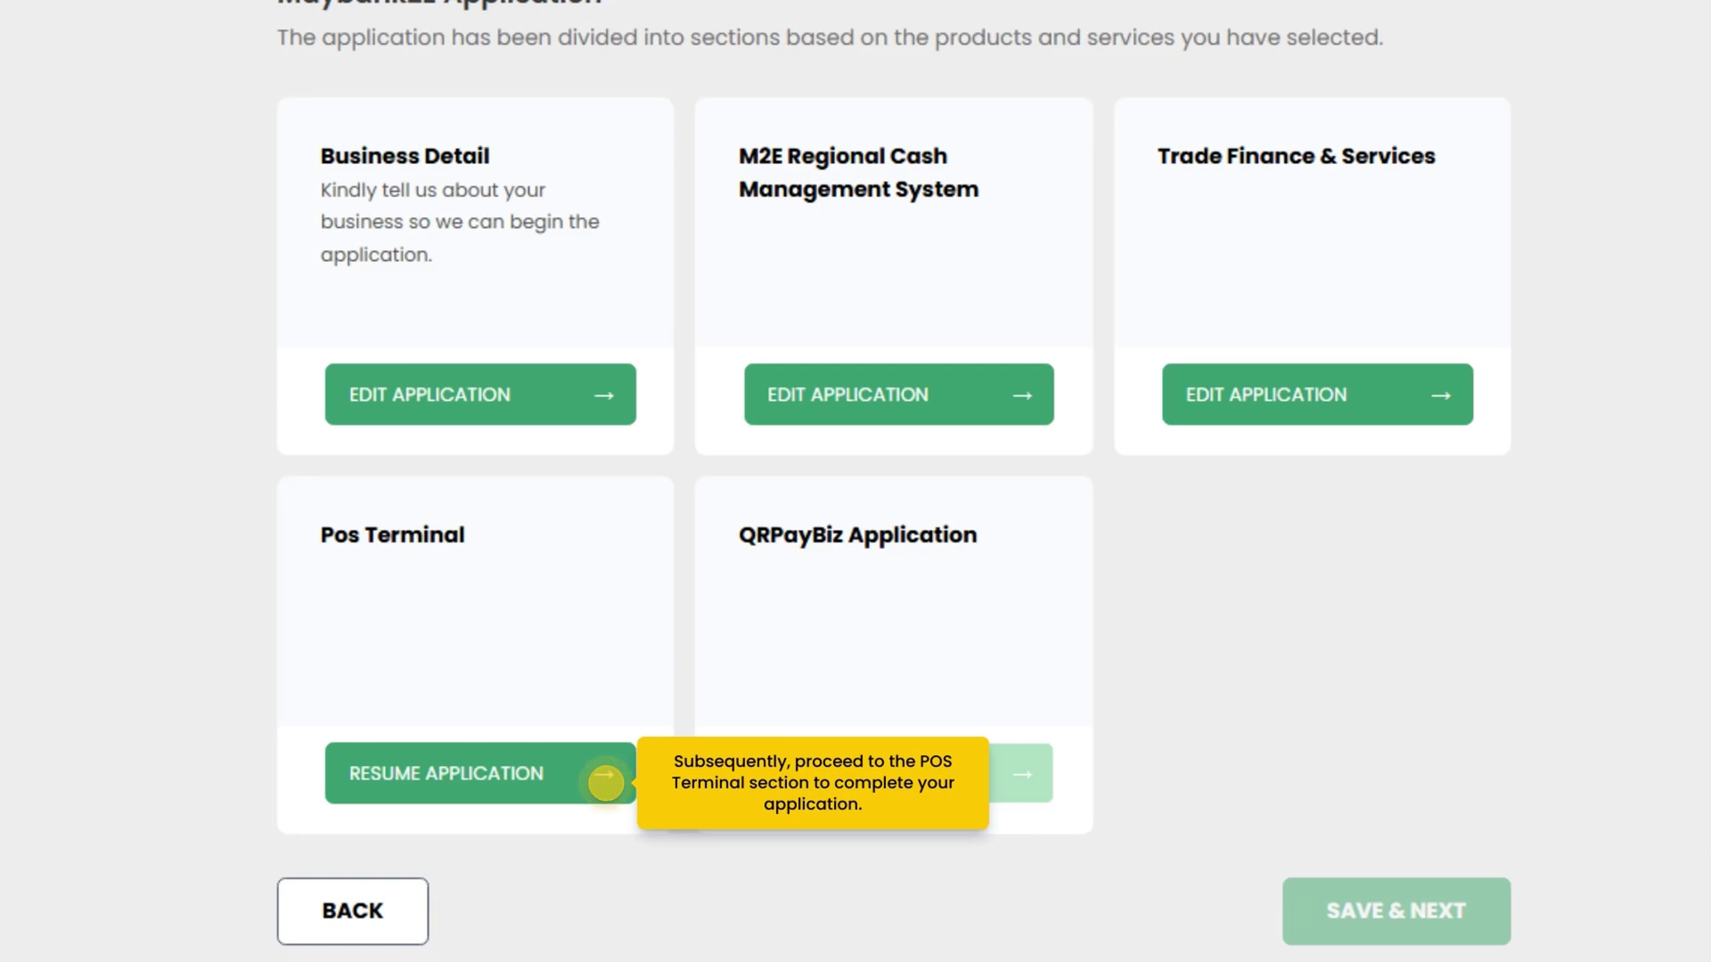
# - Start the Pos Terminal section and save the director details to reach the PCI DSS form
pyautogui.click(606, 782)
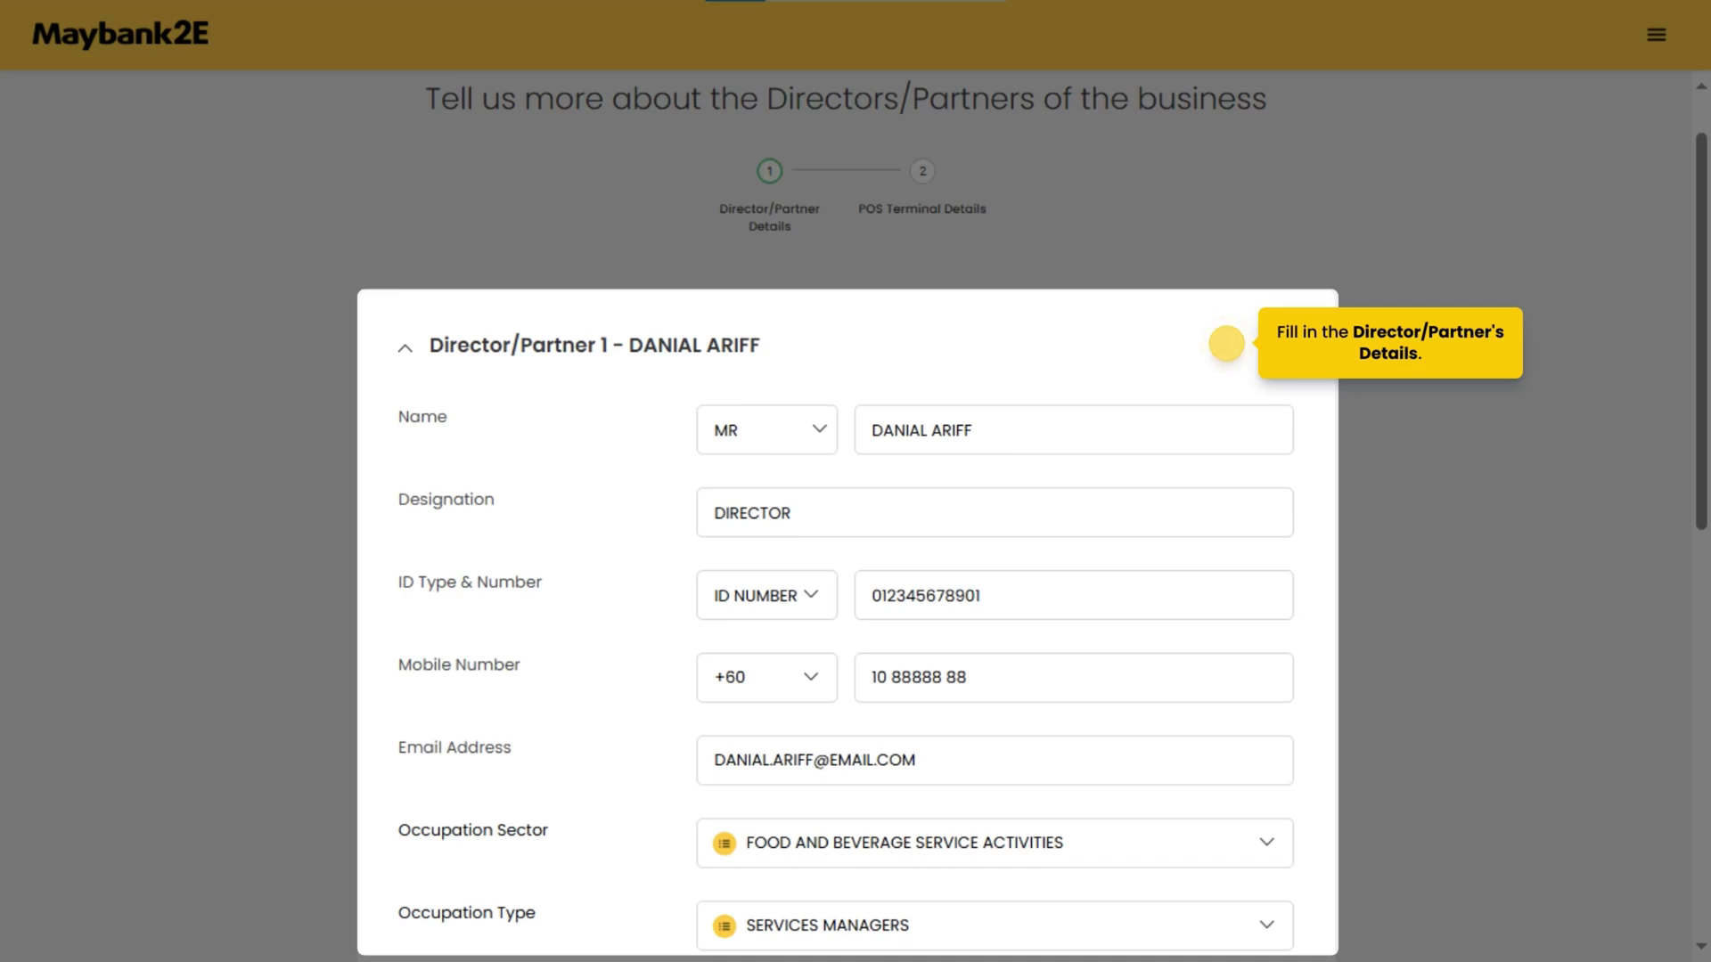
pyautogui.click(1226, 343)
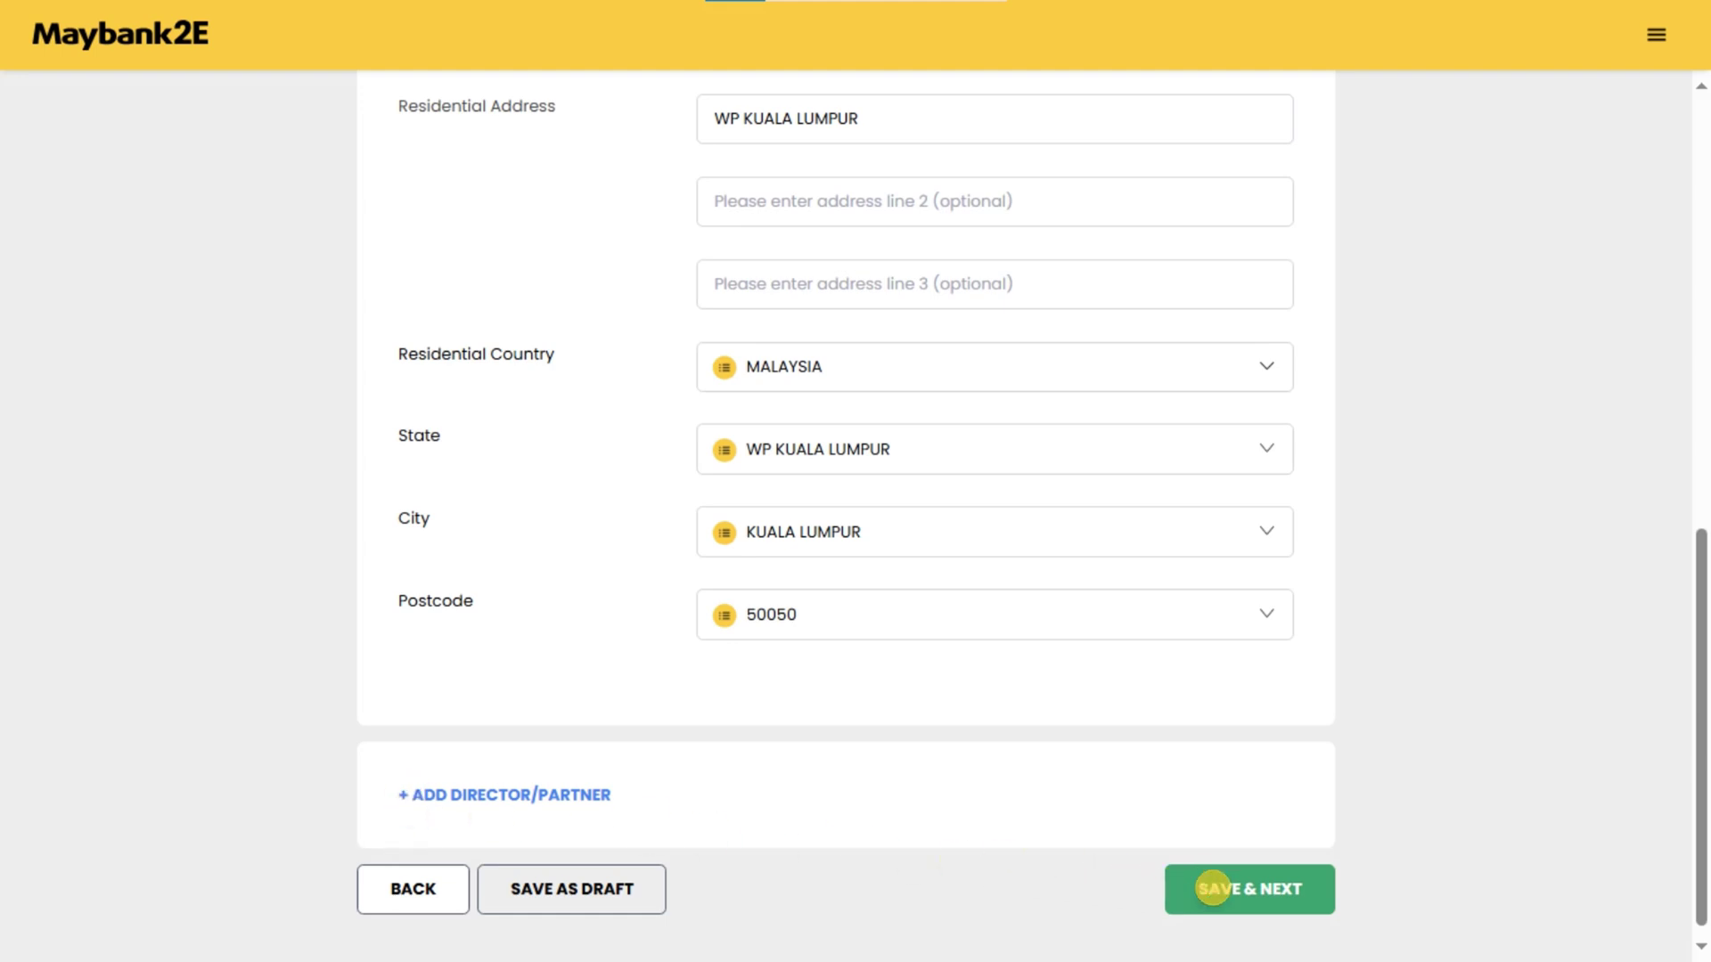
pyautogui.click(1248, 889)
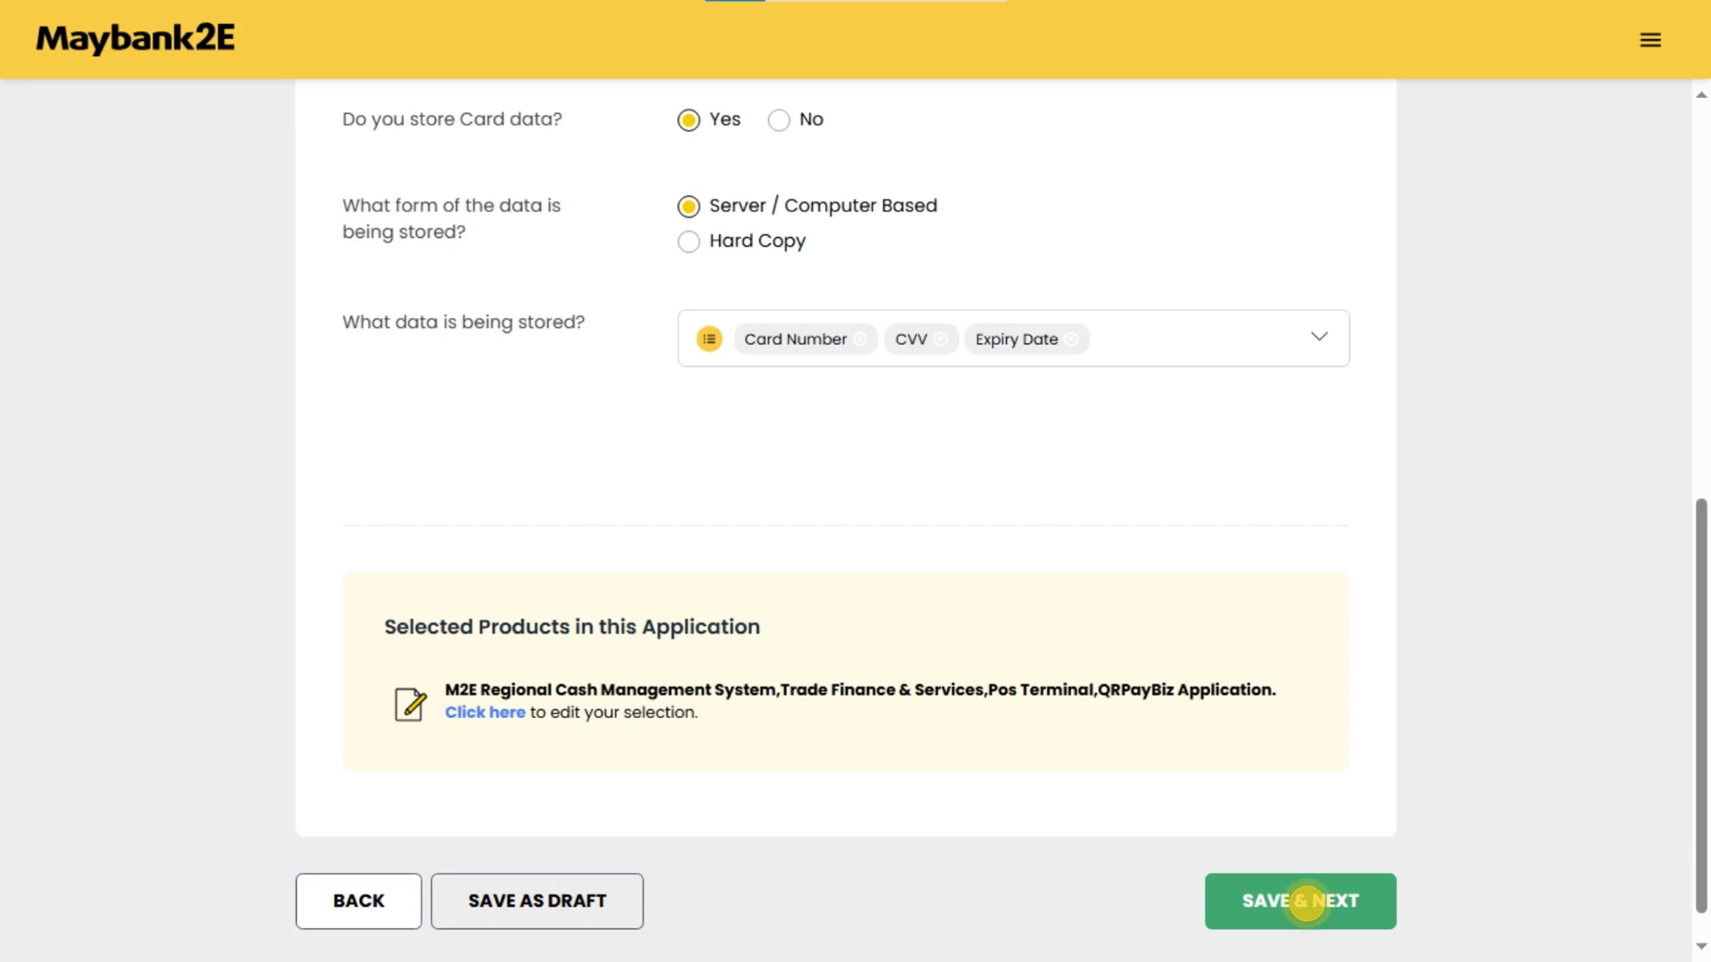
# - Save the server-based card data answers, then the PCI-SSF 'Yes' declaration with TEST_FILE.pdf
pyautogui.click(1306, 902)
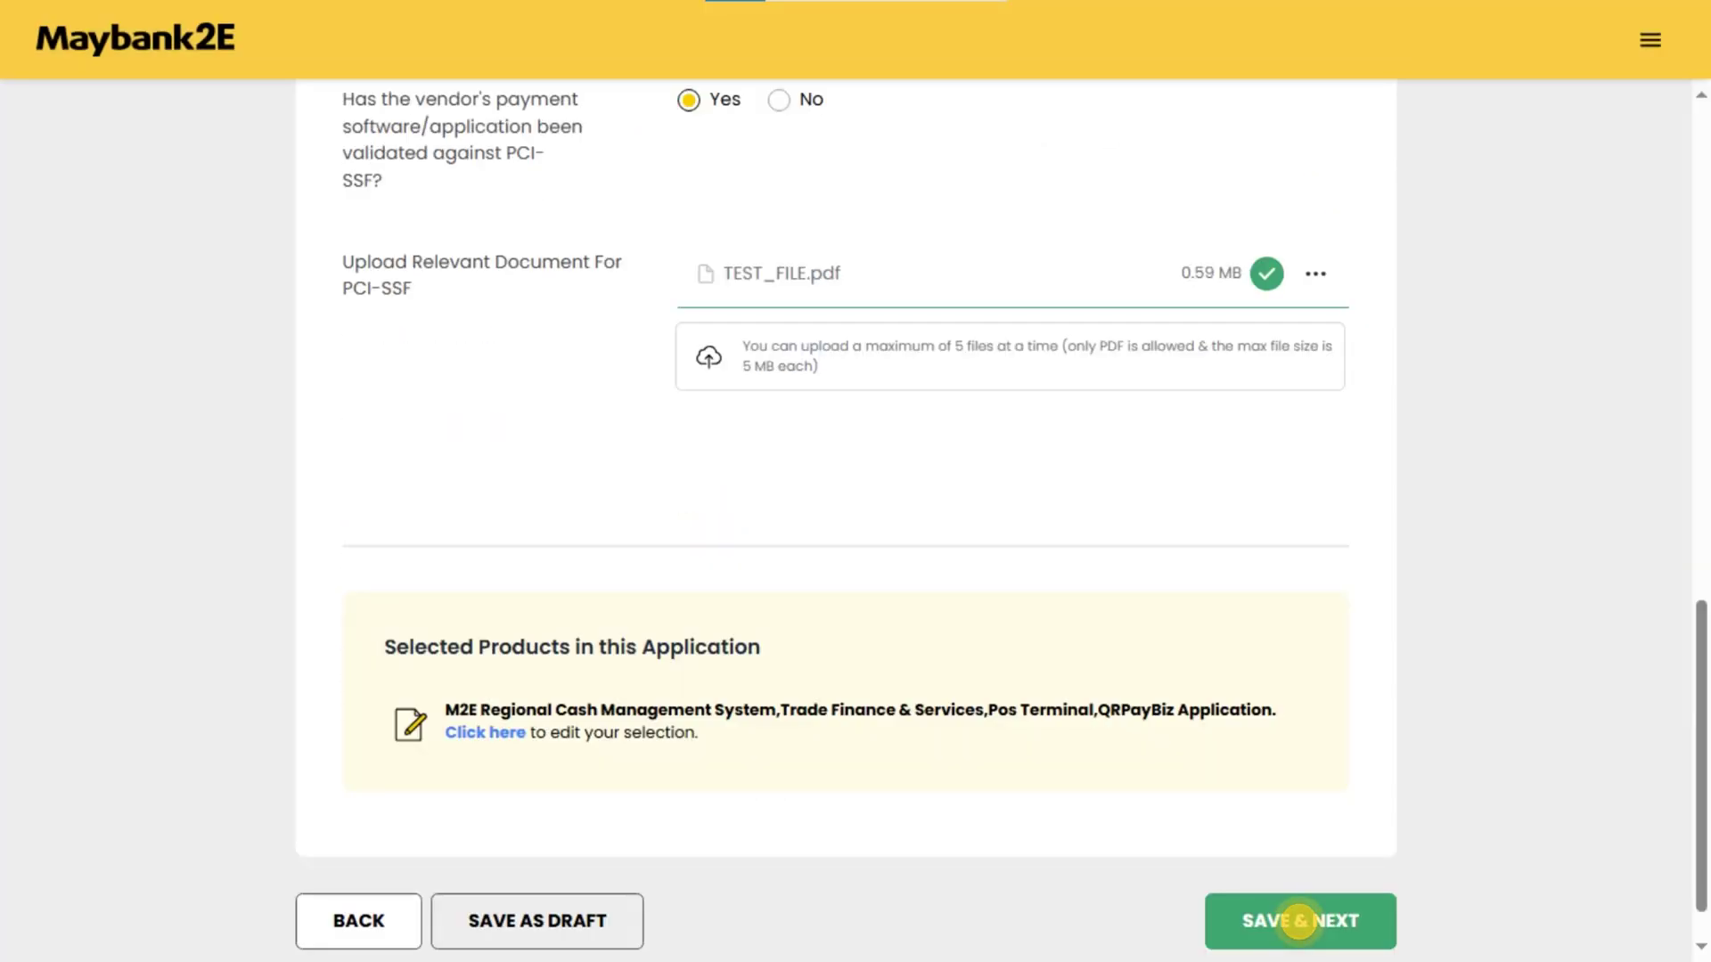
pyautogui.click(1298, 920)
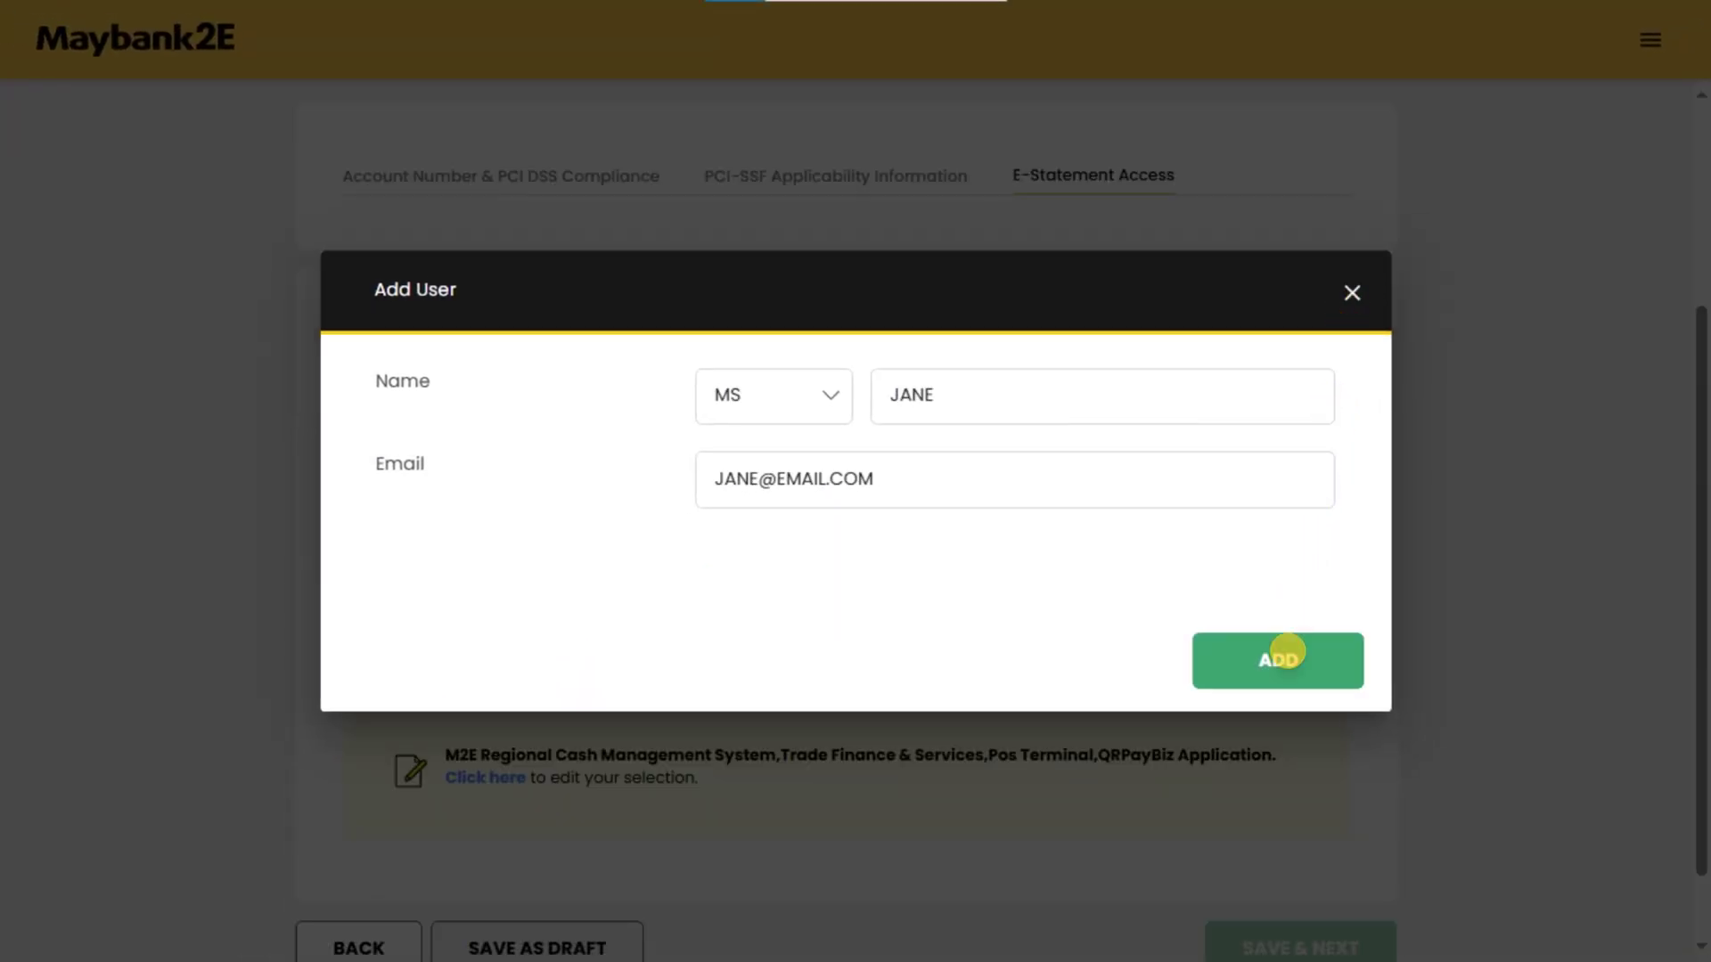
# - Add the new user for e-statement merchant portal access and scroll down the form
pyautogui.click(1283, 666)
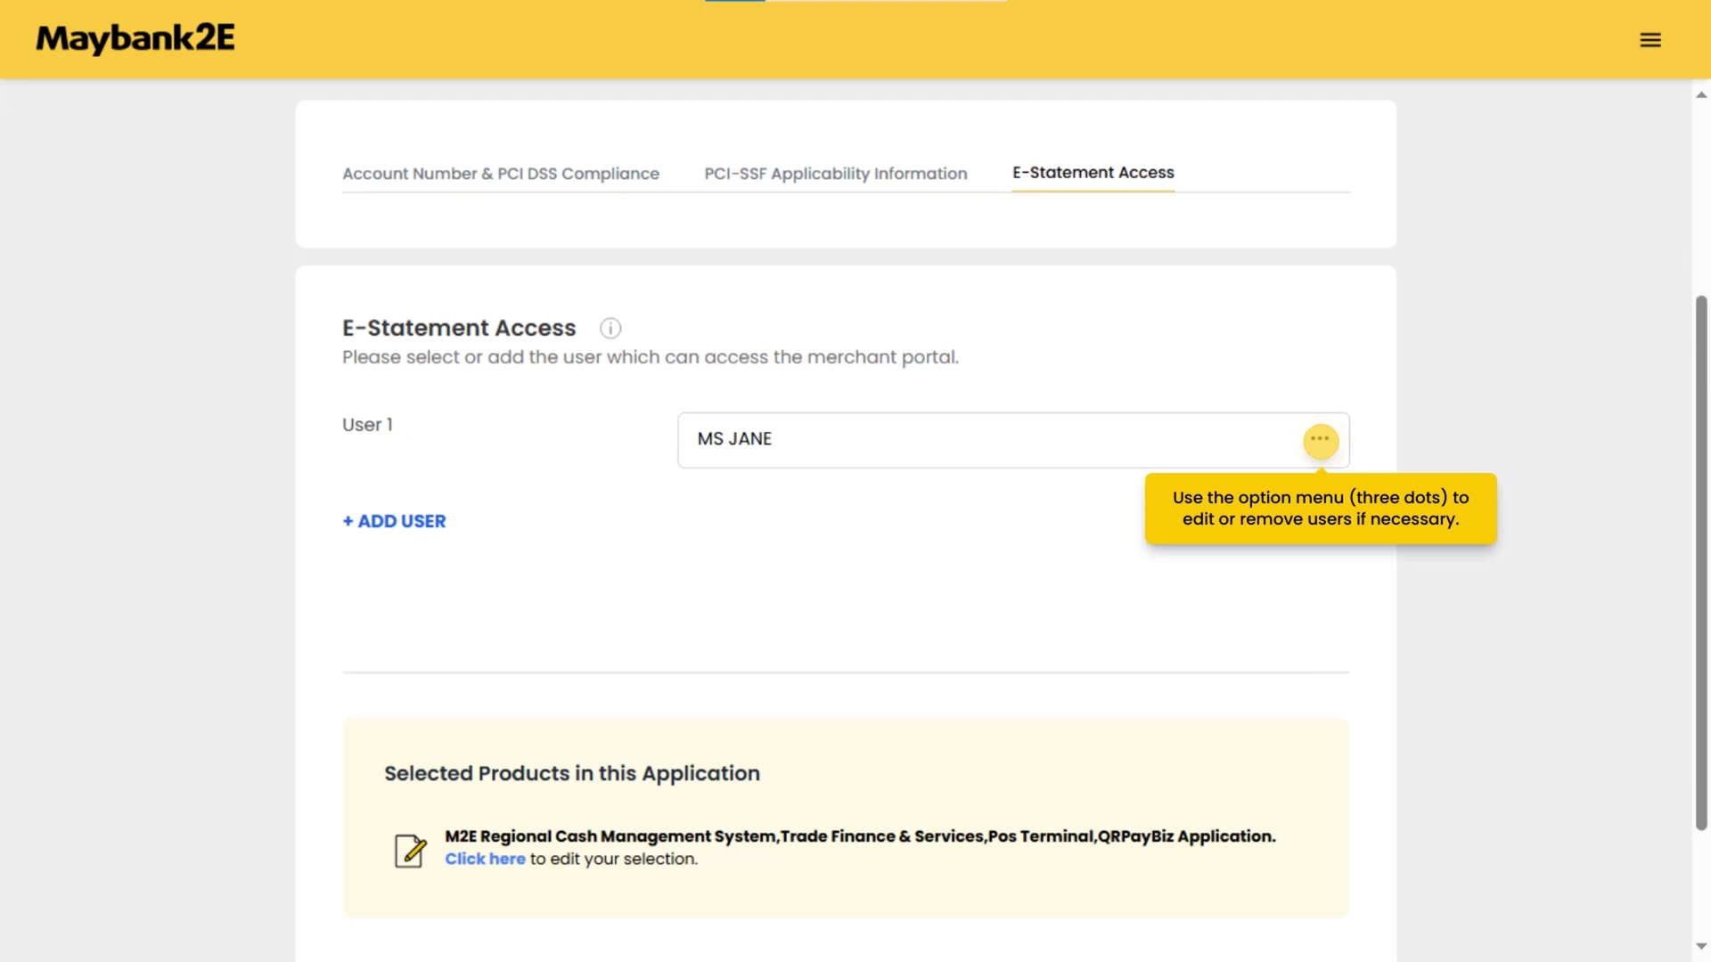
pyautogui.scroll(-2, 1320, 440)
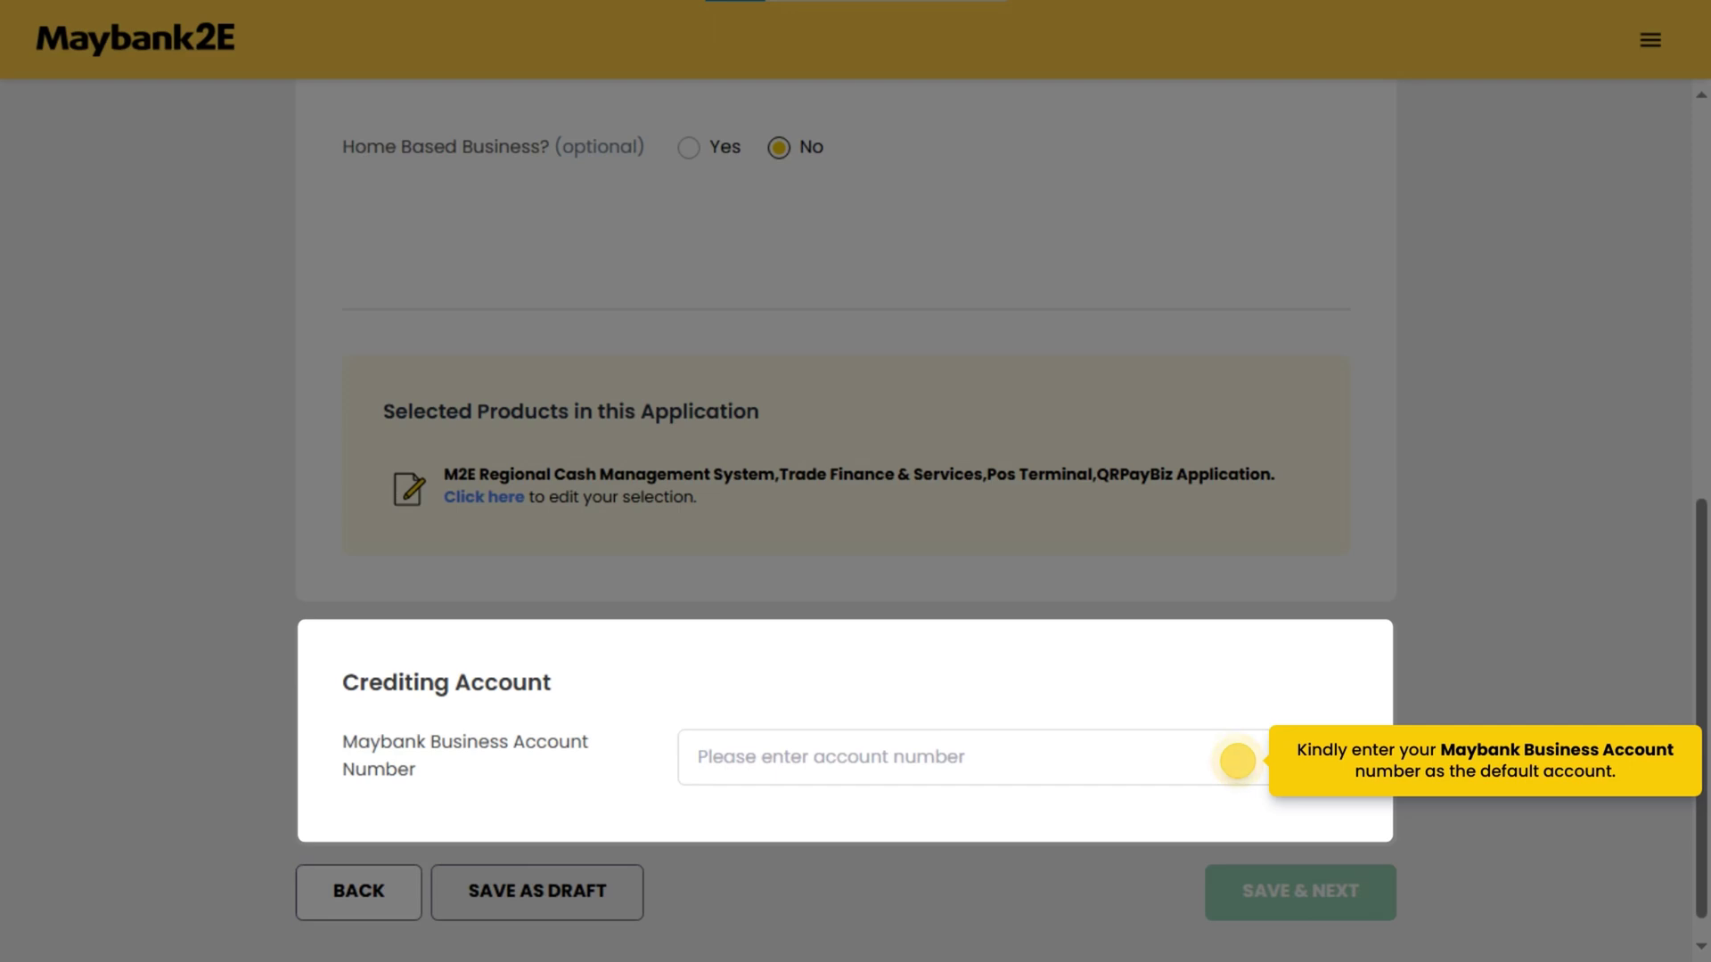
# - Enter the Maybank Business Account Number as the QRPayBiz crediting account and save
pyautogui.click(1237, 760)
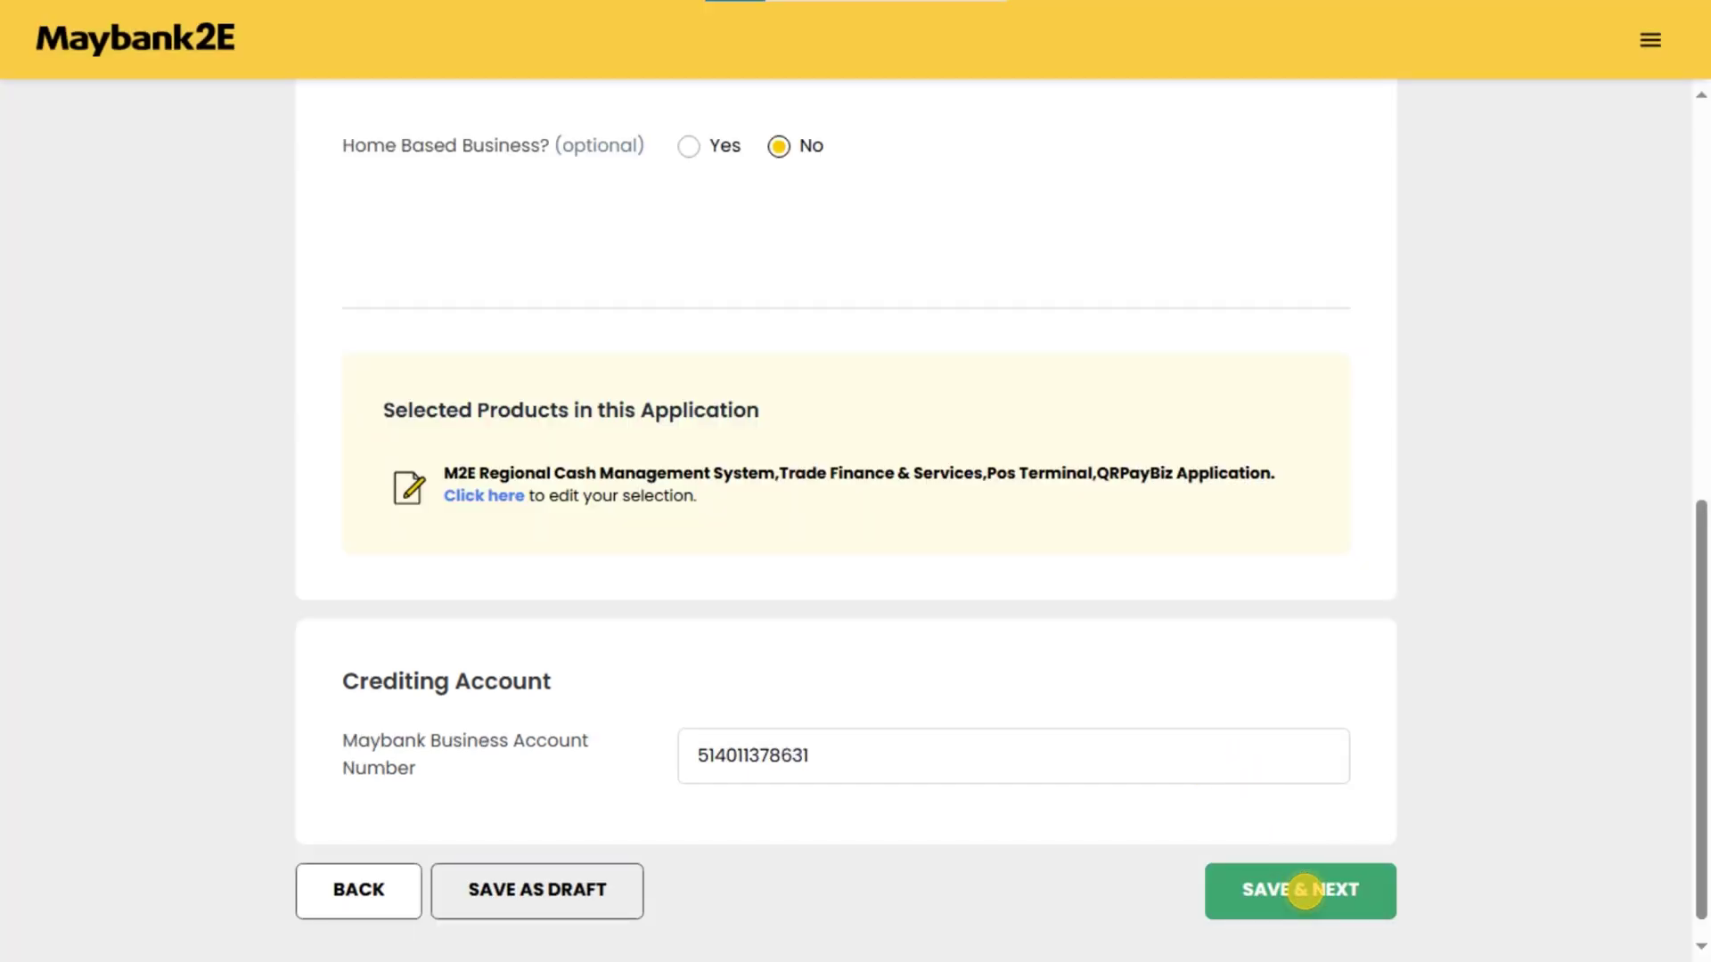
pyautogui.click(1304, 891)
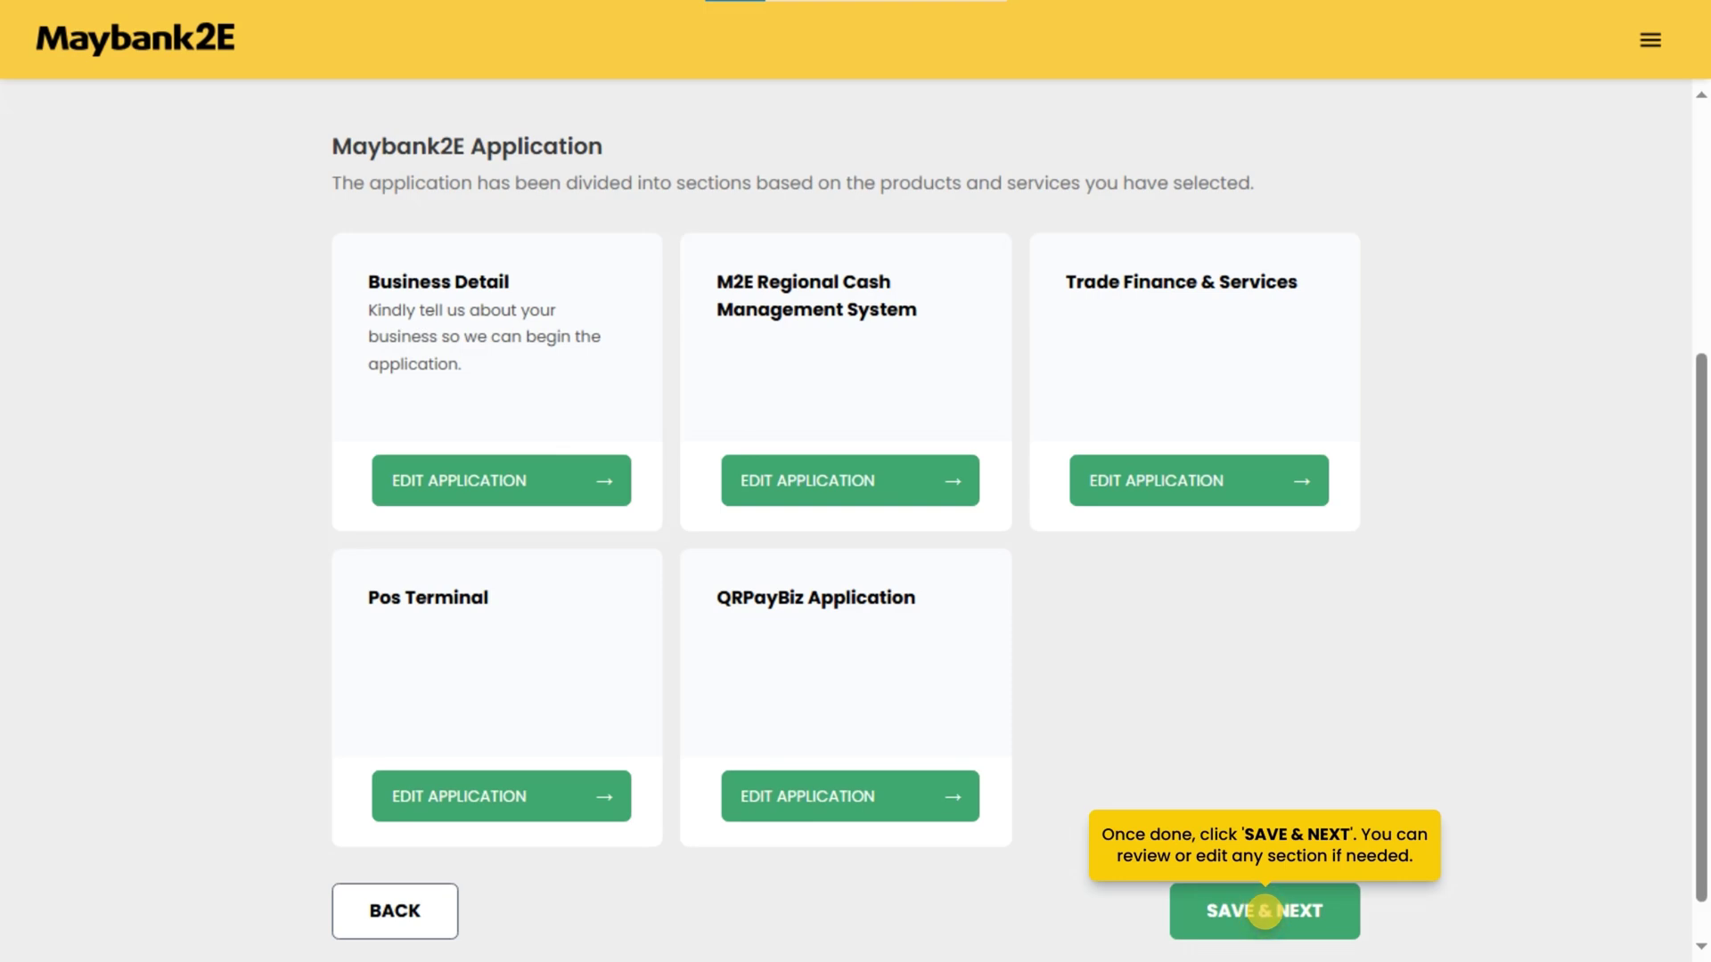
# - Continue to the signatories page and add the company director as an authorised signatory
pyautogui.click(1264, 910)
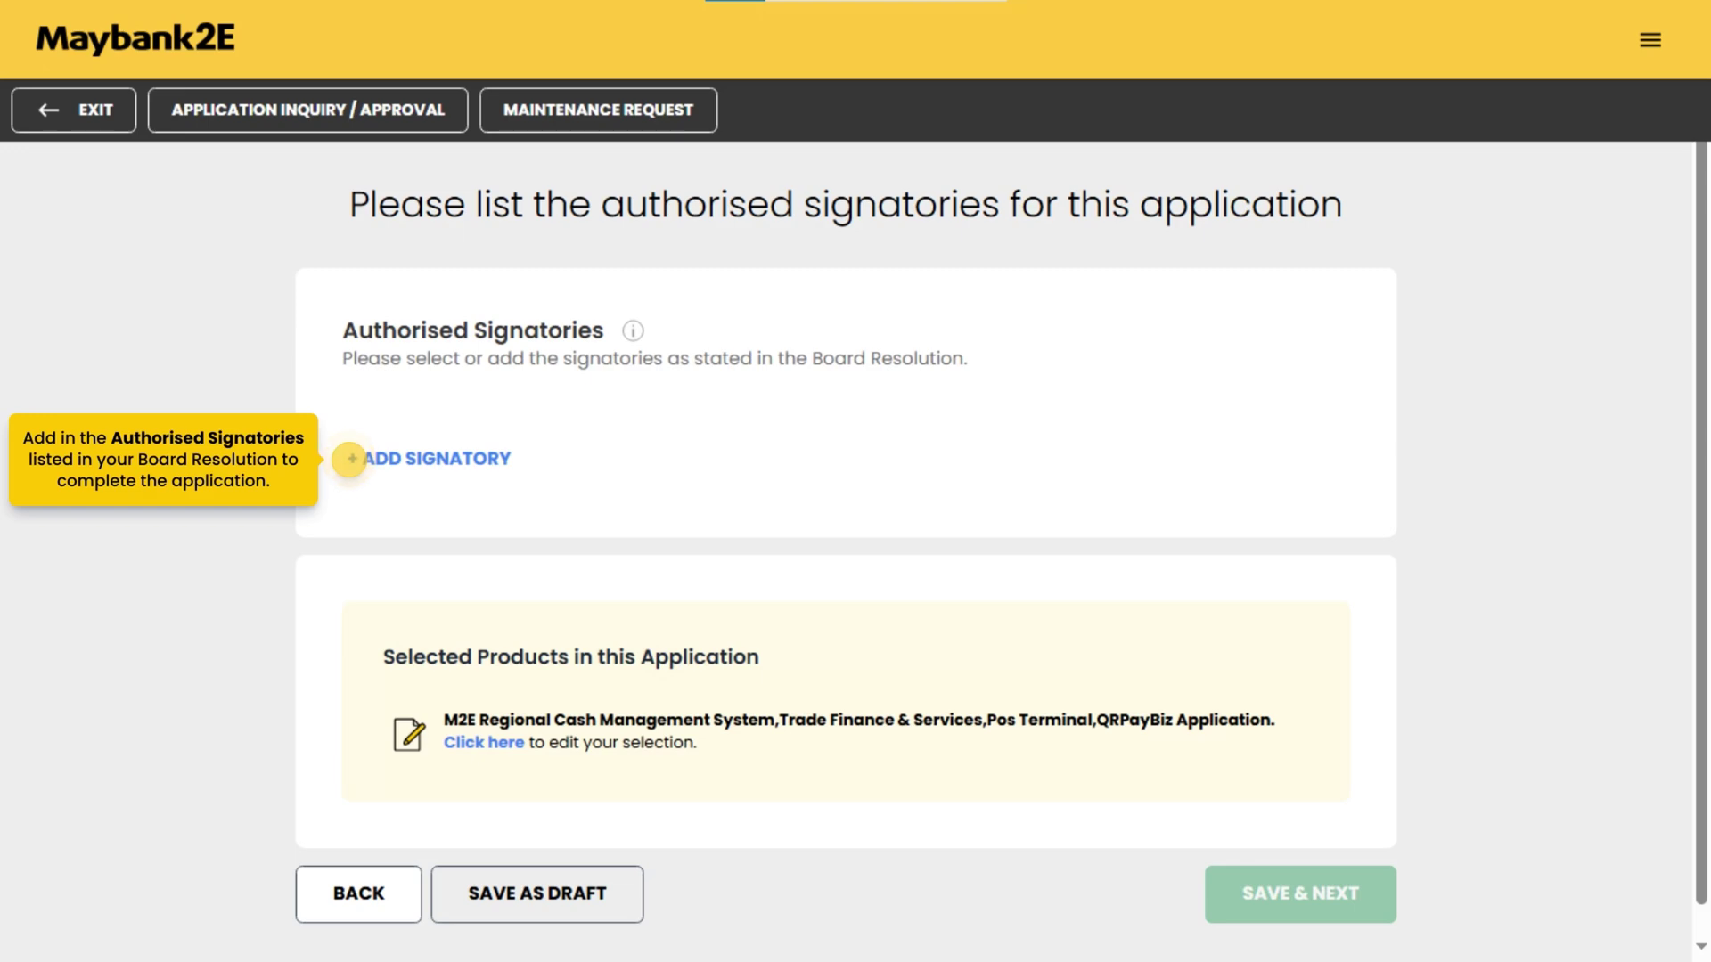
pyautogui.click(350, 458)
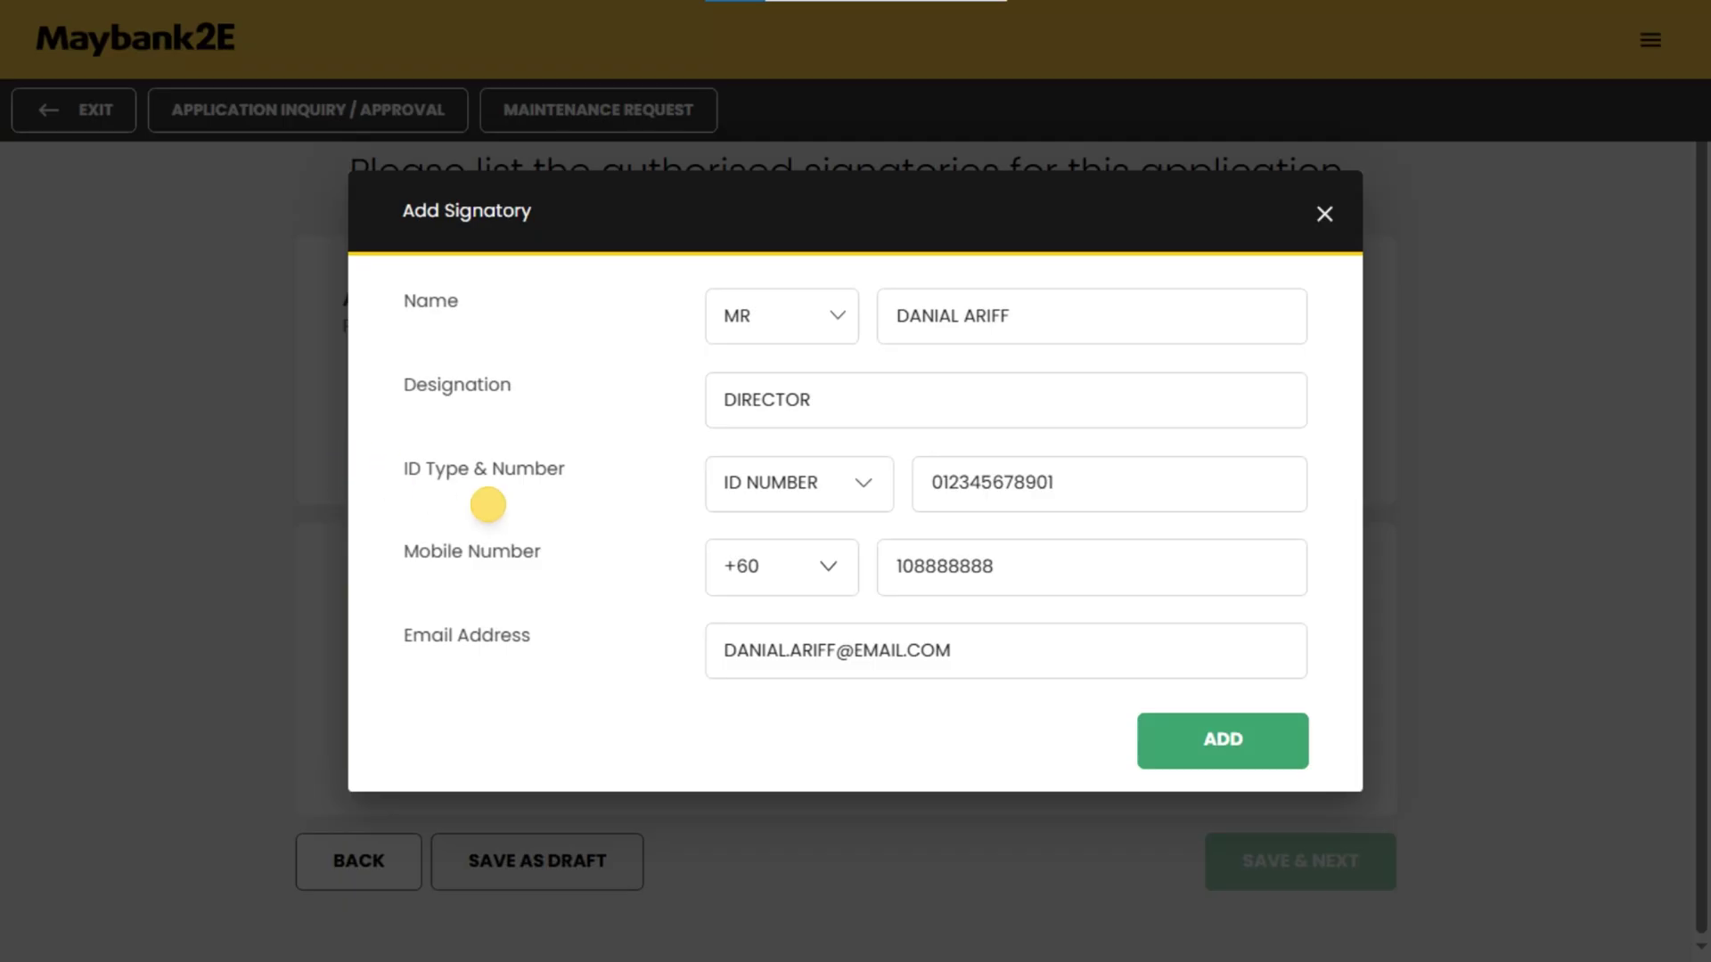
pyautogui.click(1223, 739)
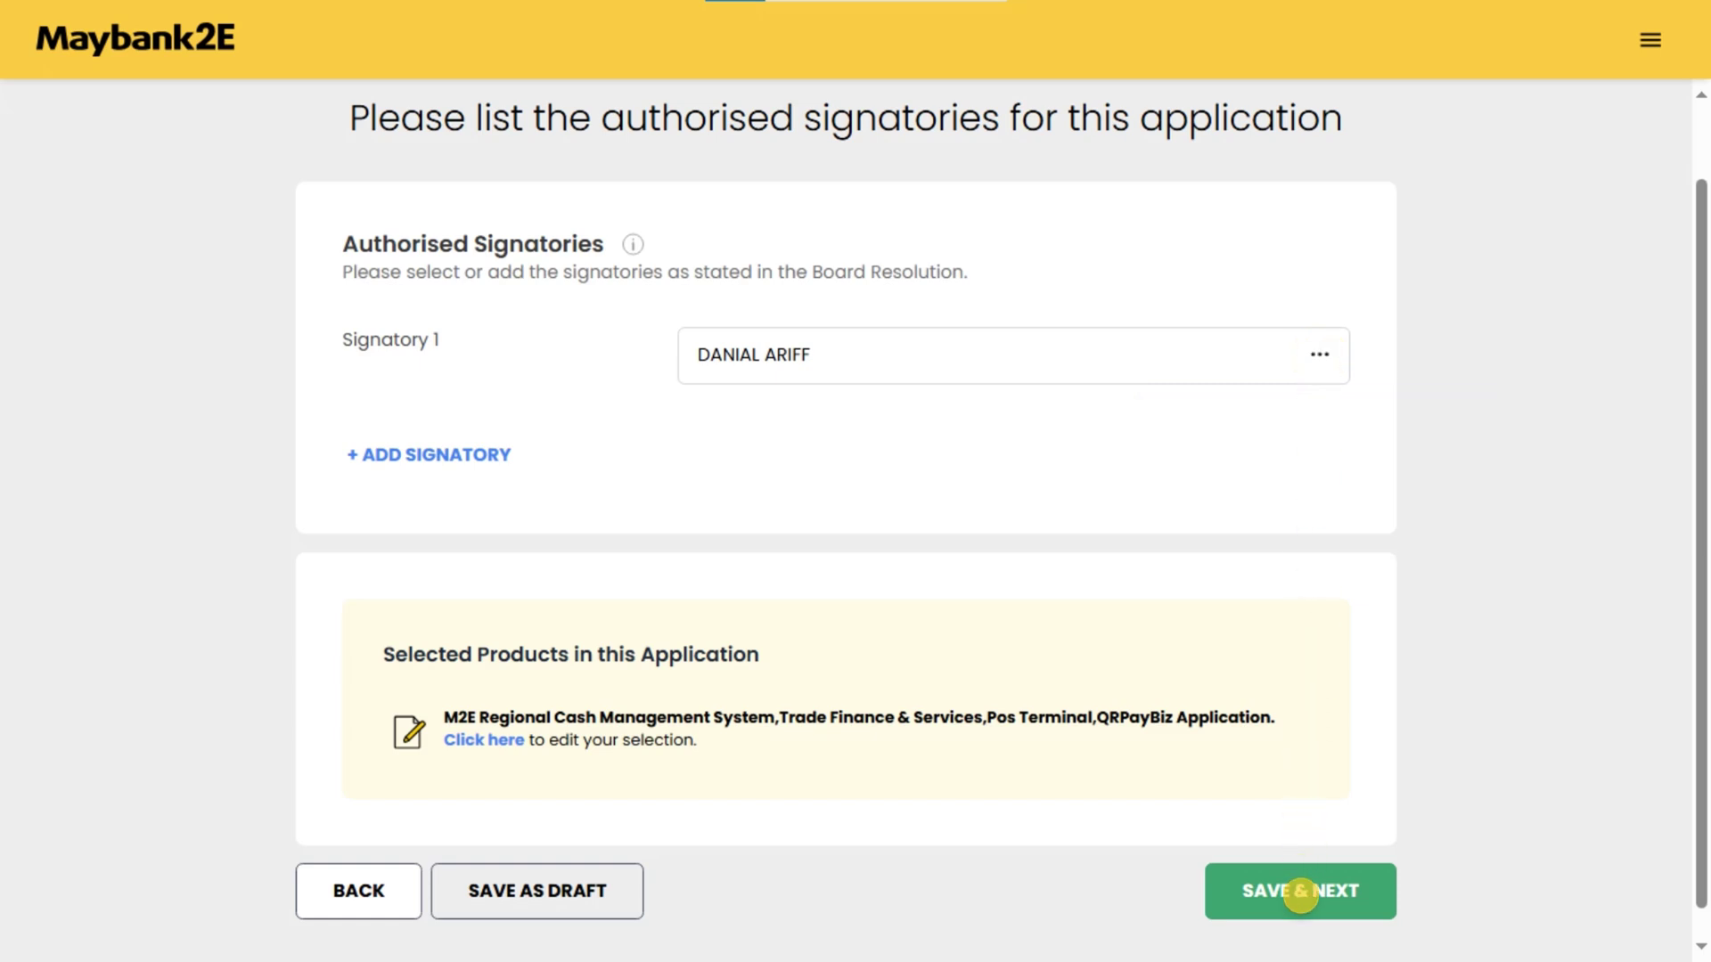
pyautogui.moveTo(1300, 895)
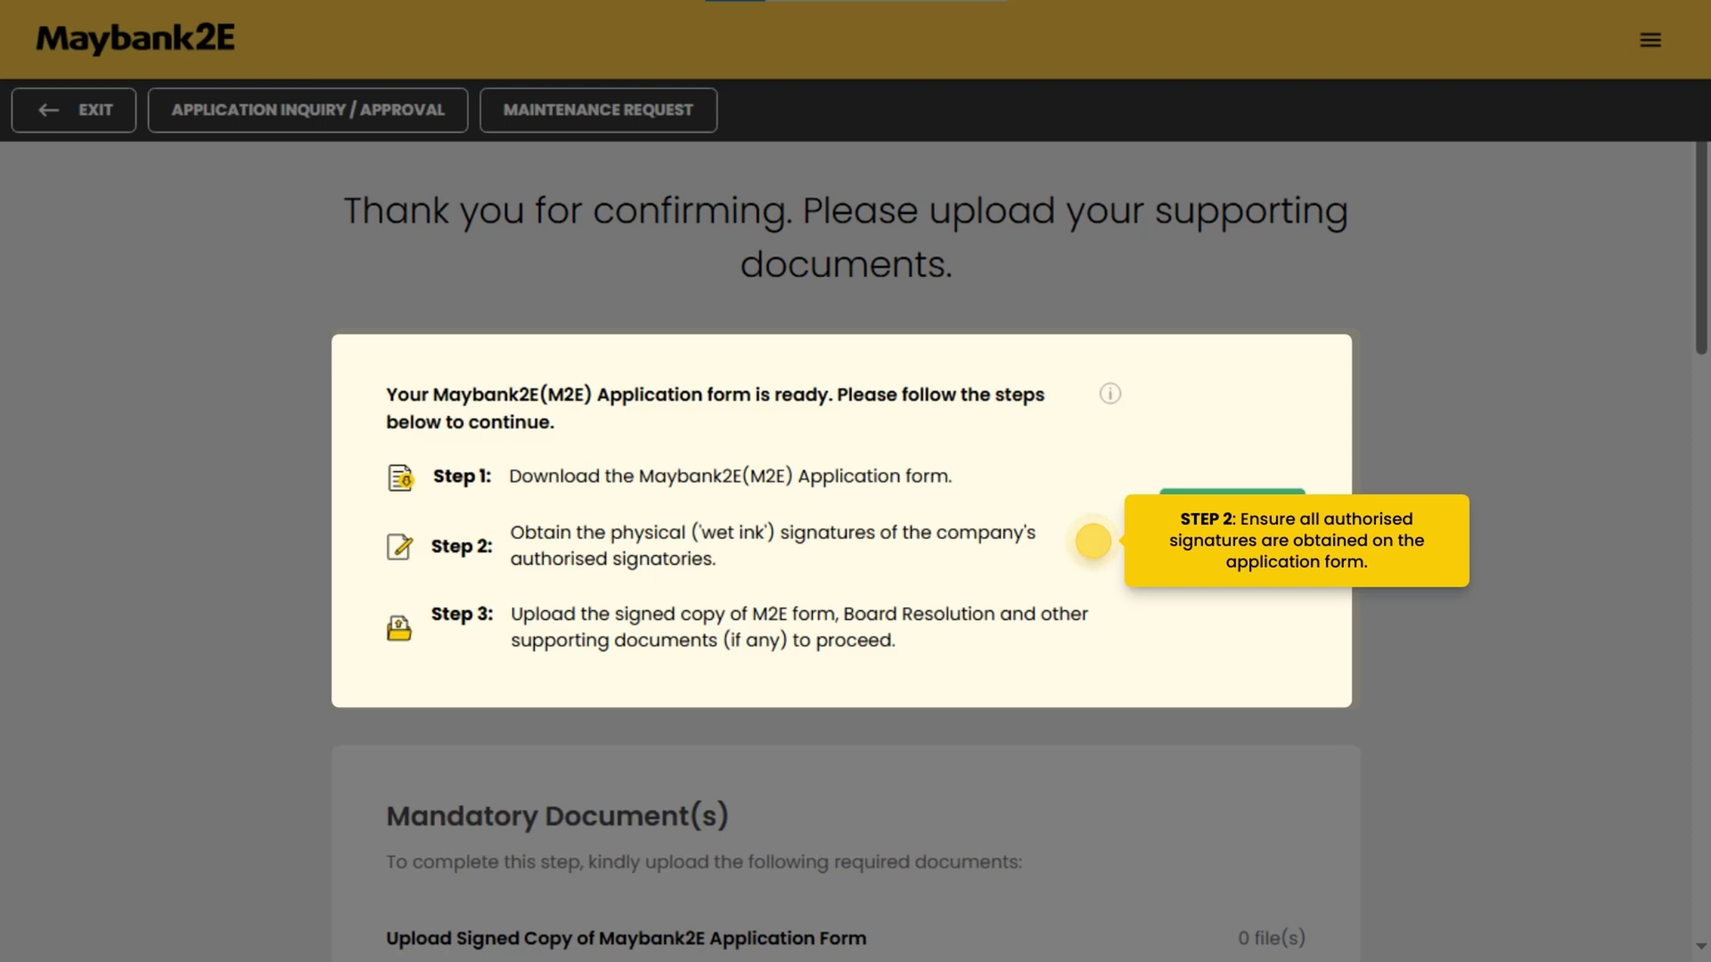
# - Dismiss the tutorial overlay on the supporting documents page
pyautogui.click(1092, 541)
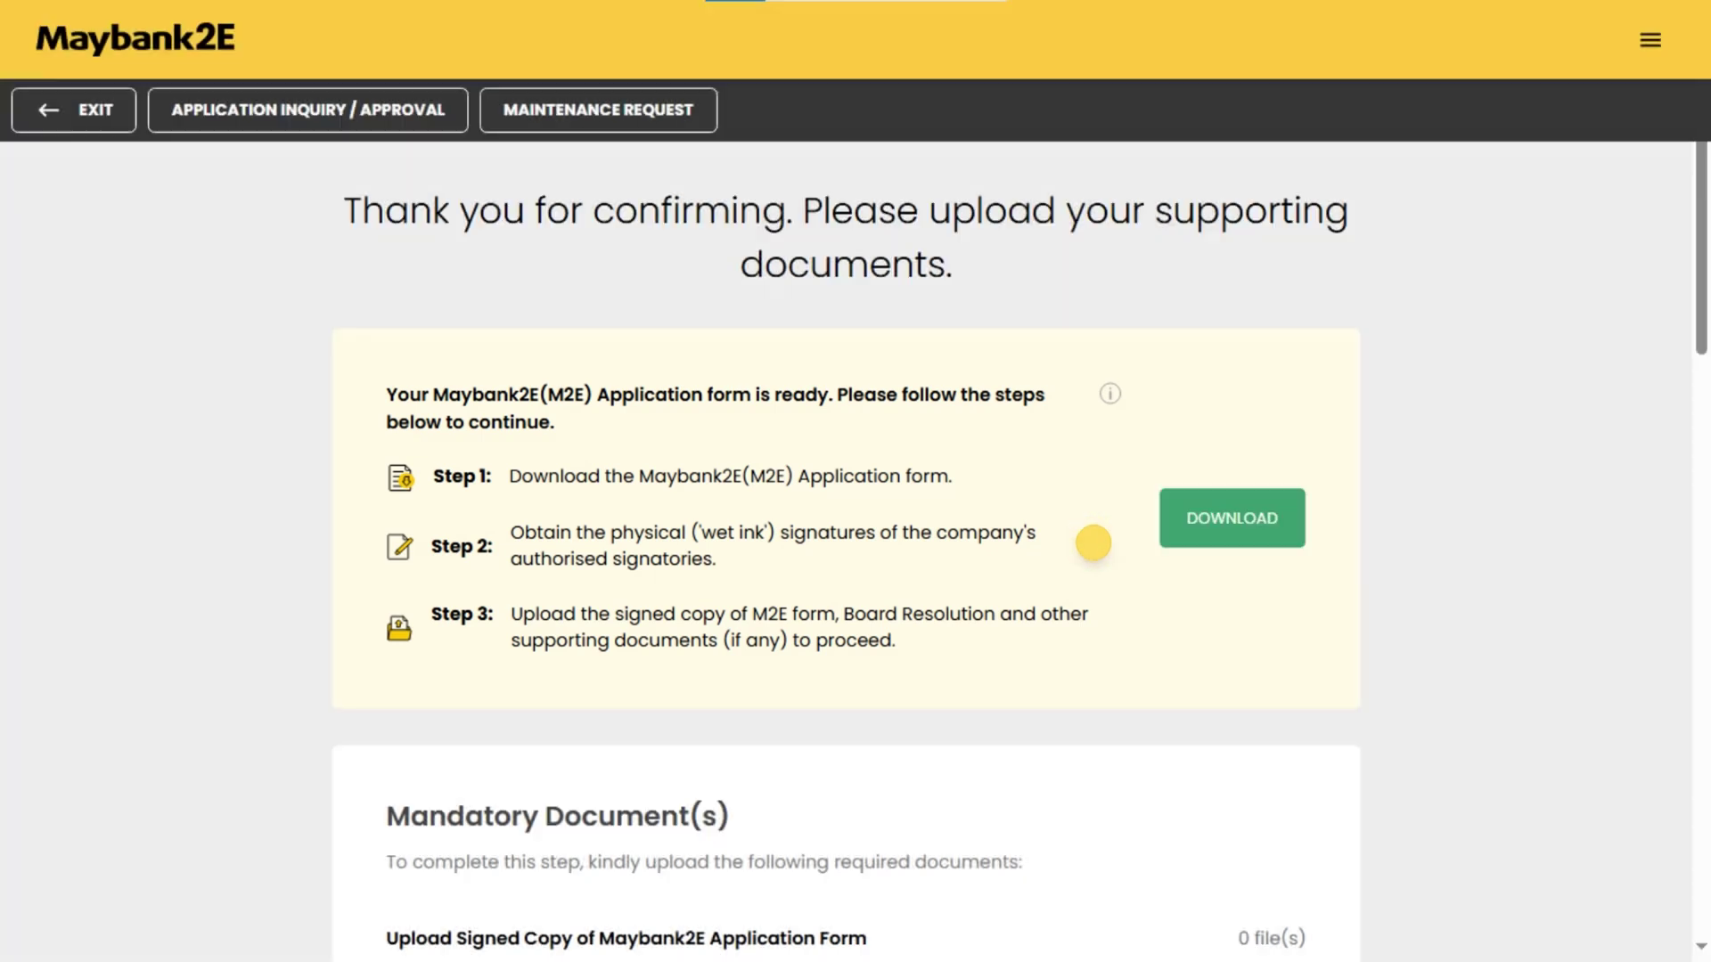